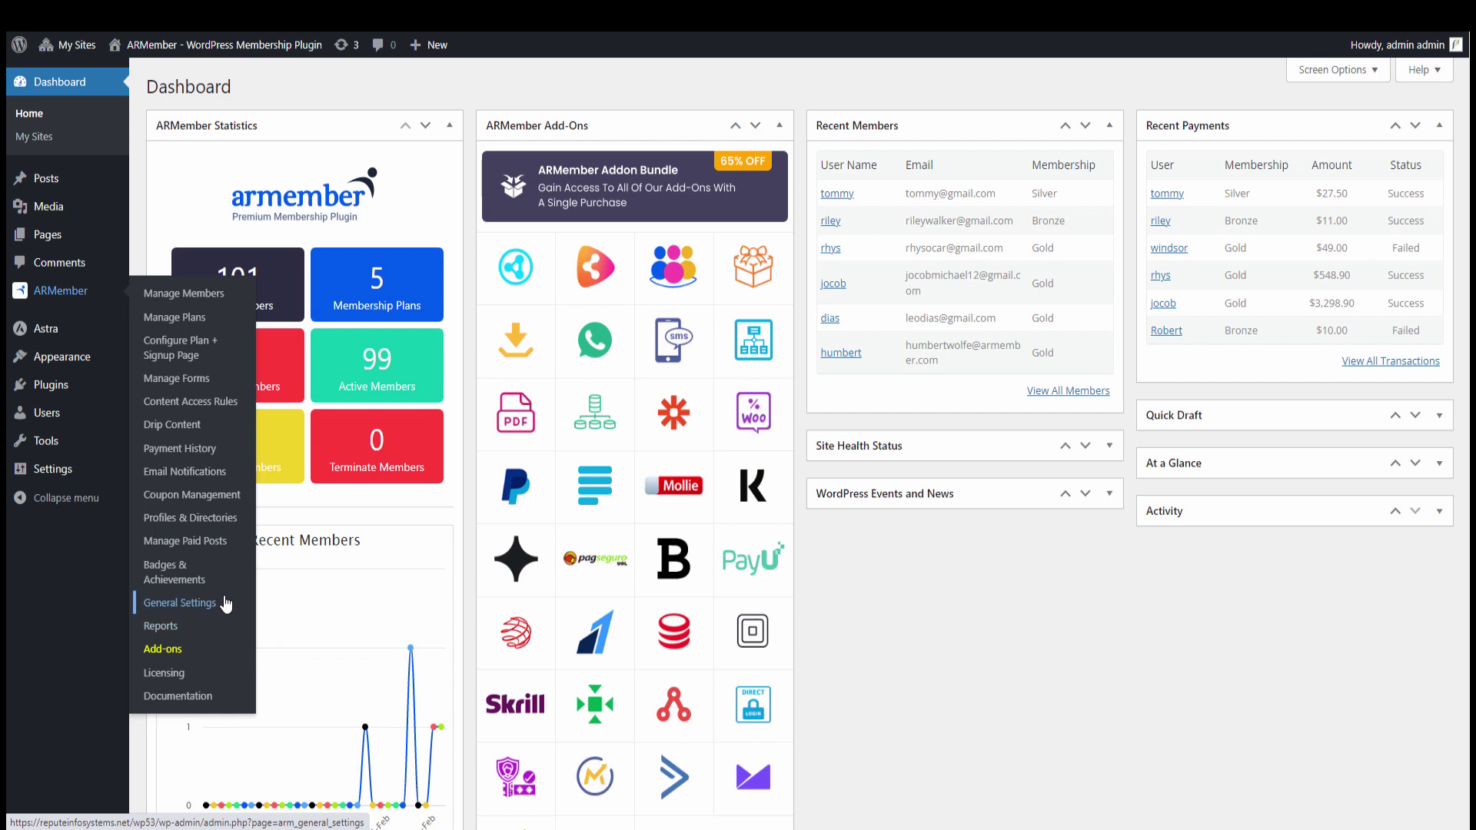
Open ARMember General Settings on the Payment Gateways tab and find the Bank Transfer section
left_click(226, 604)
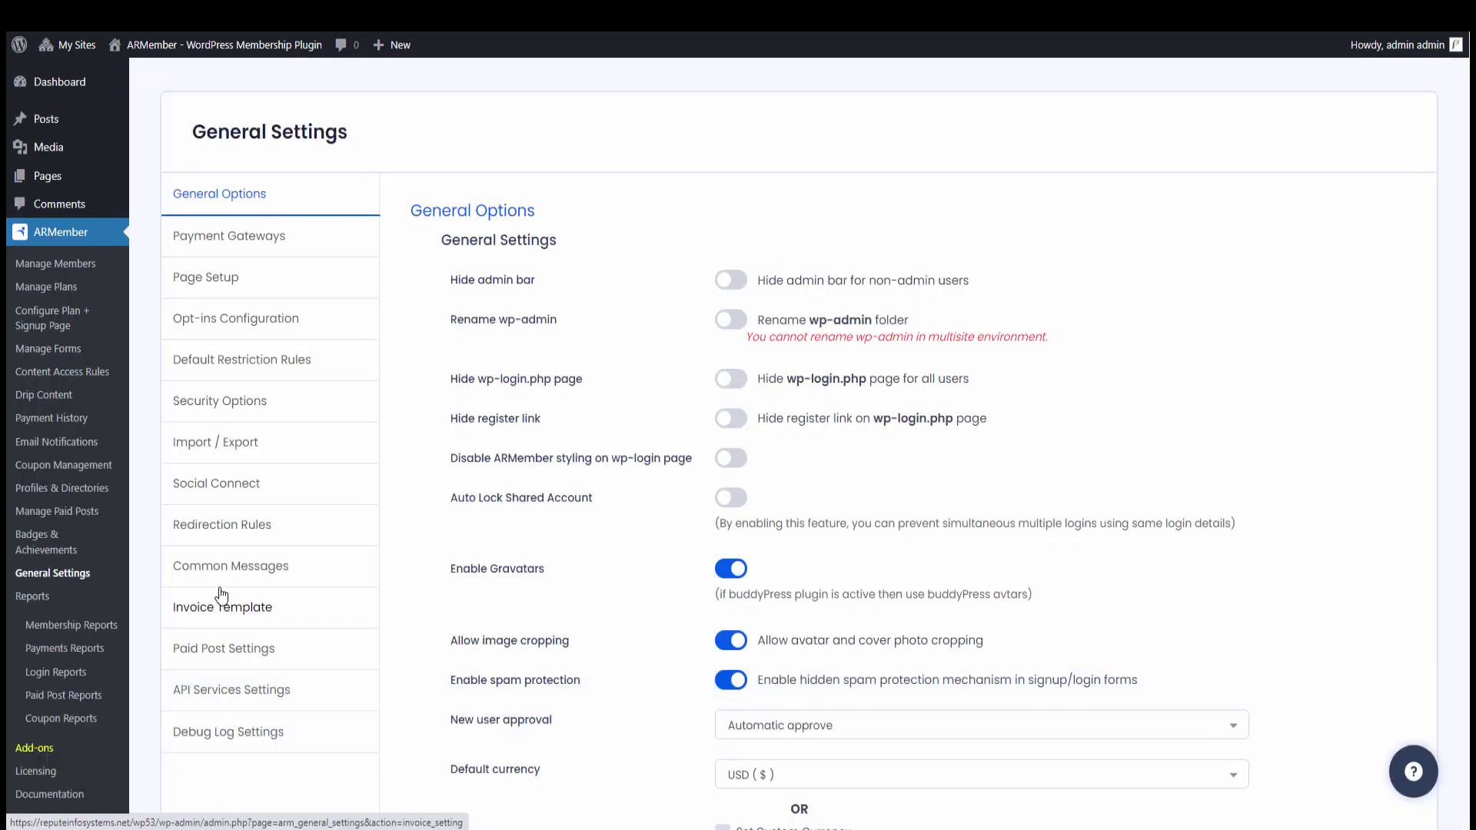
left_click(309, 243)
scroll(699, 267, "down", 3)
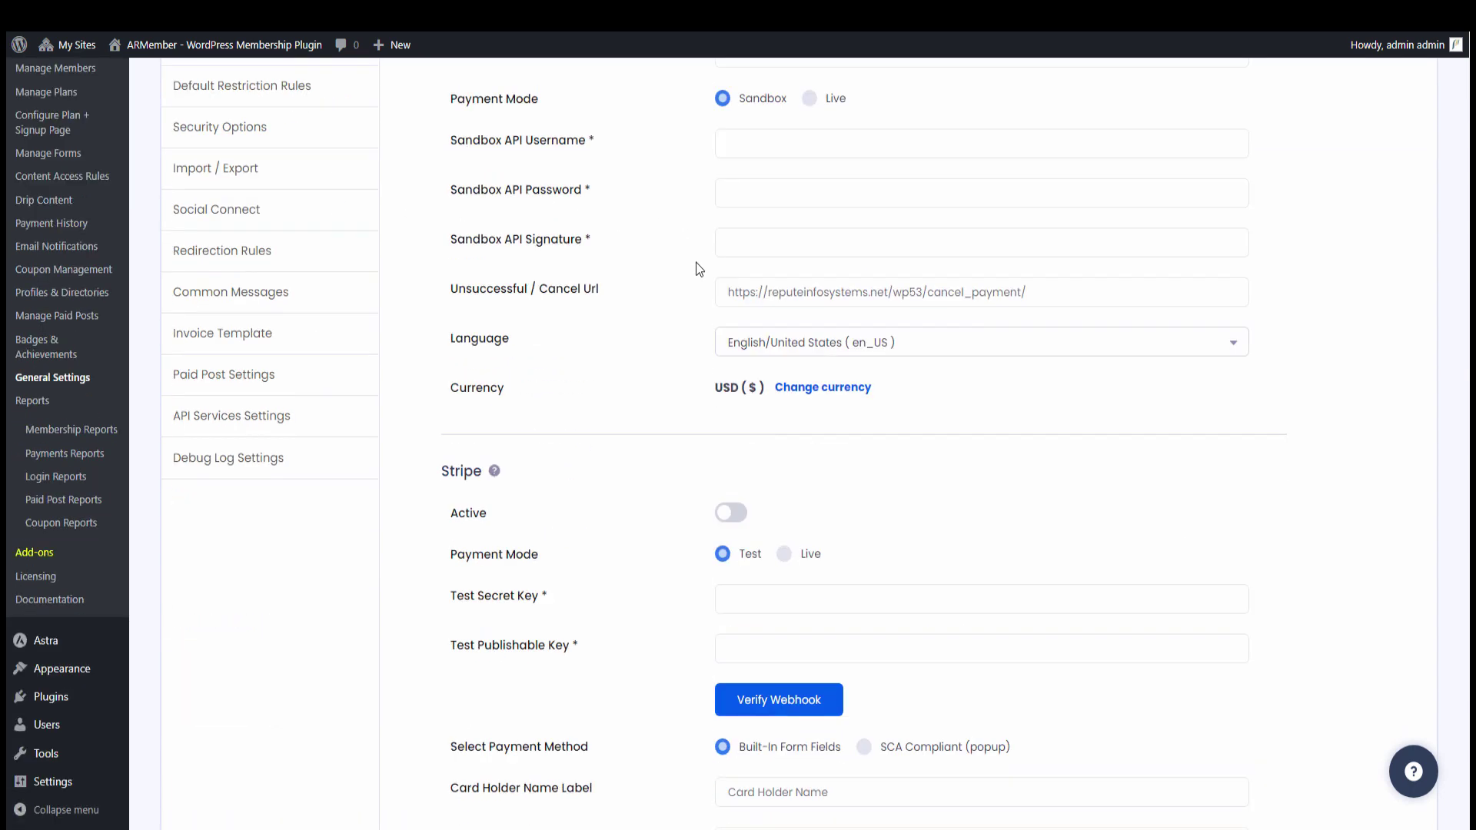
scroll(698, 267, "down", 20)
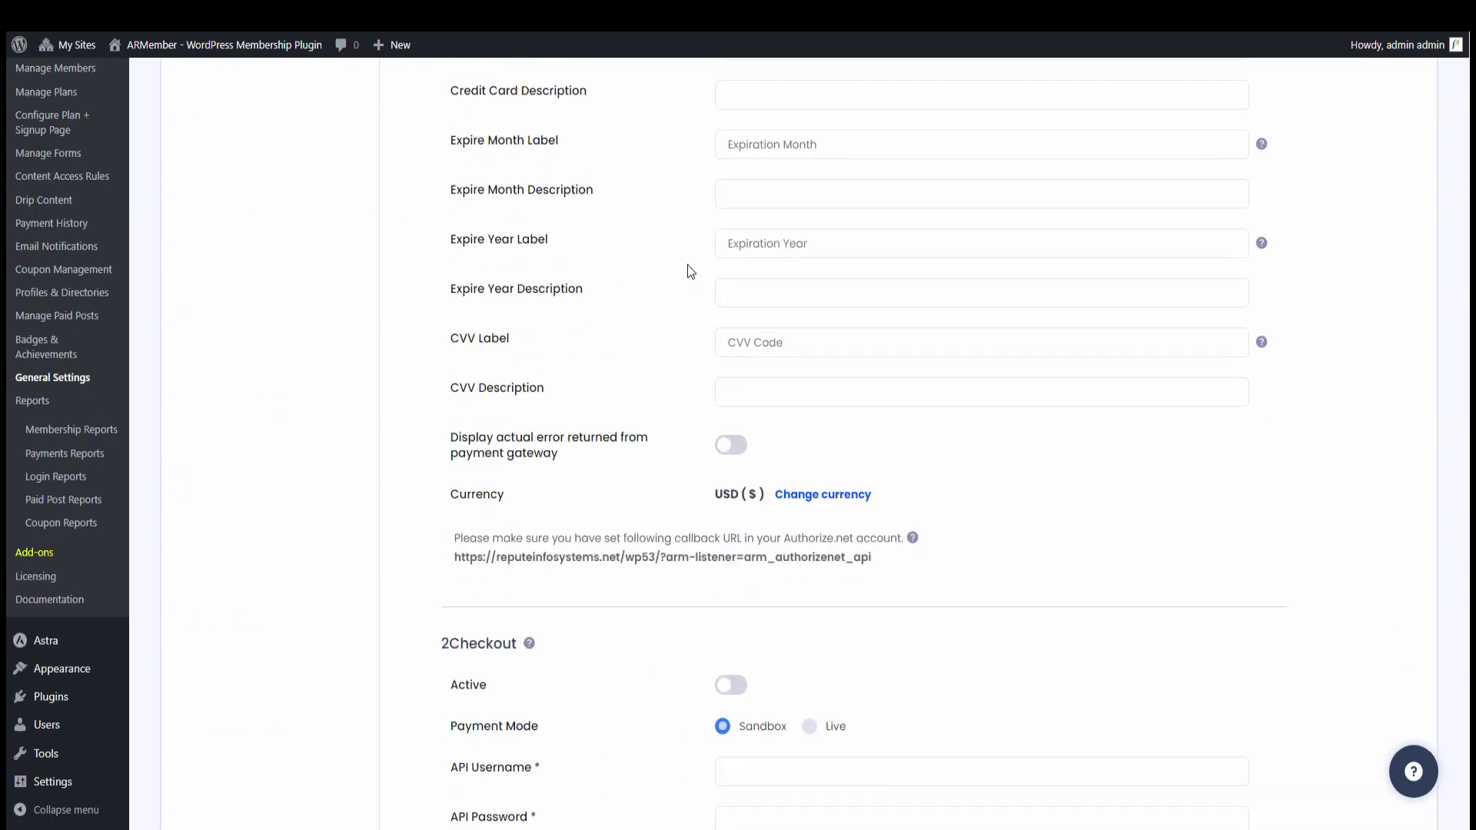
scroll(687, 265, "down", 15)
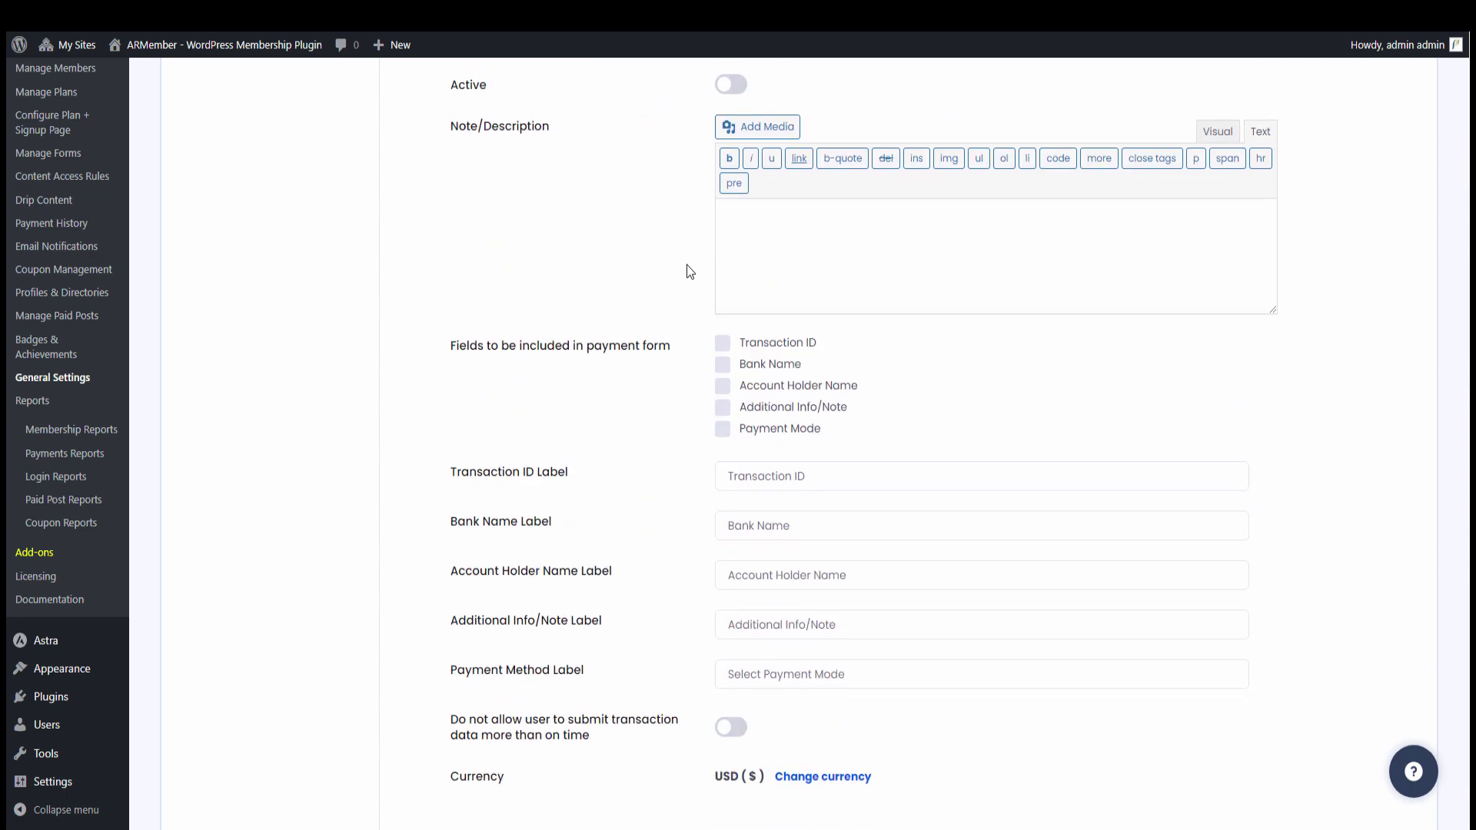
scroll(686, 266, "up", 1)
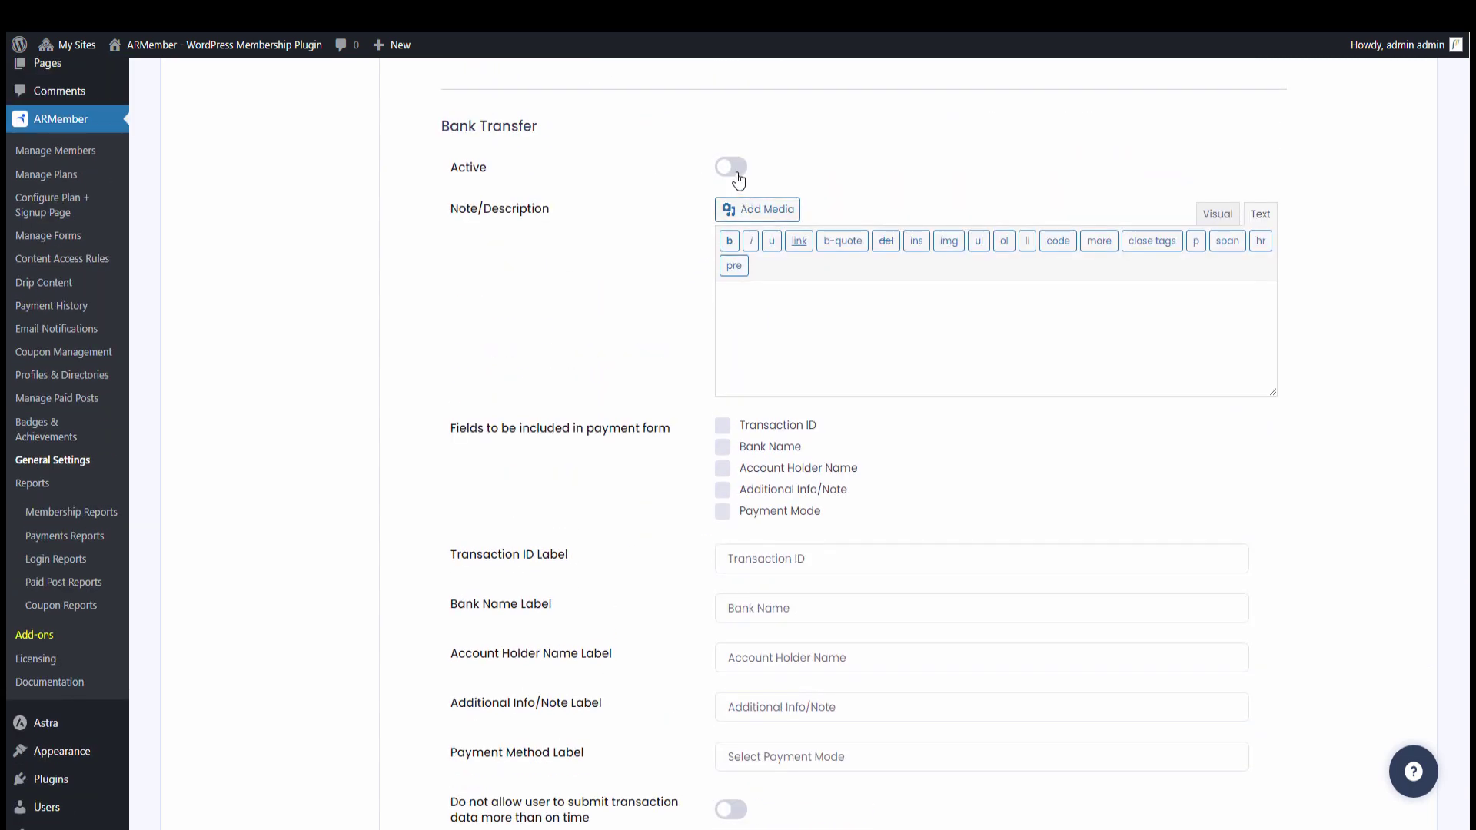
Activate Bank Transfer with Transaction ID, Bank Name, Account Holder Name, Additional Info/Note and Payment Mode fields
left_click(734, 169)
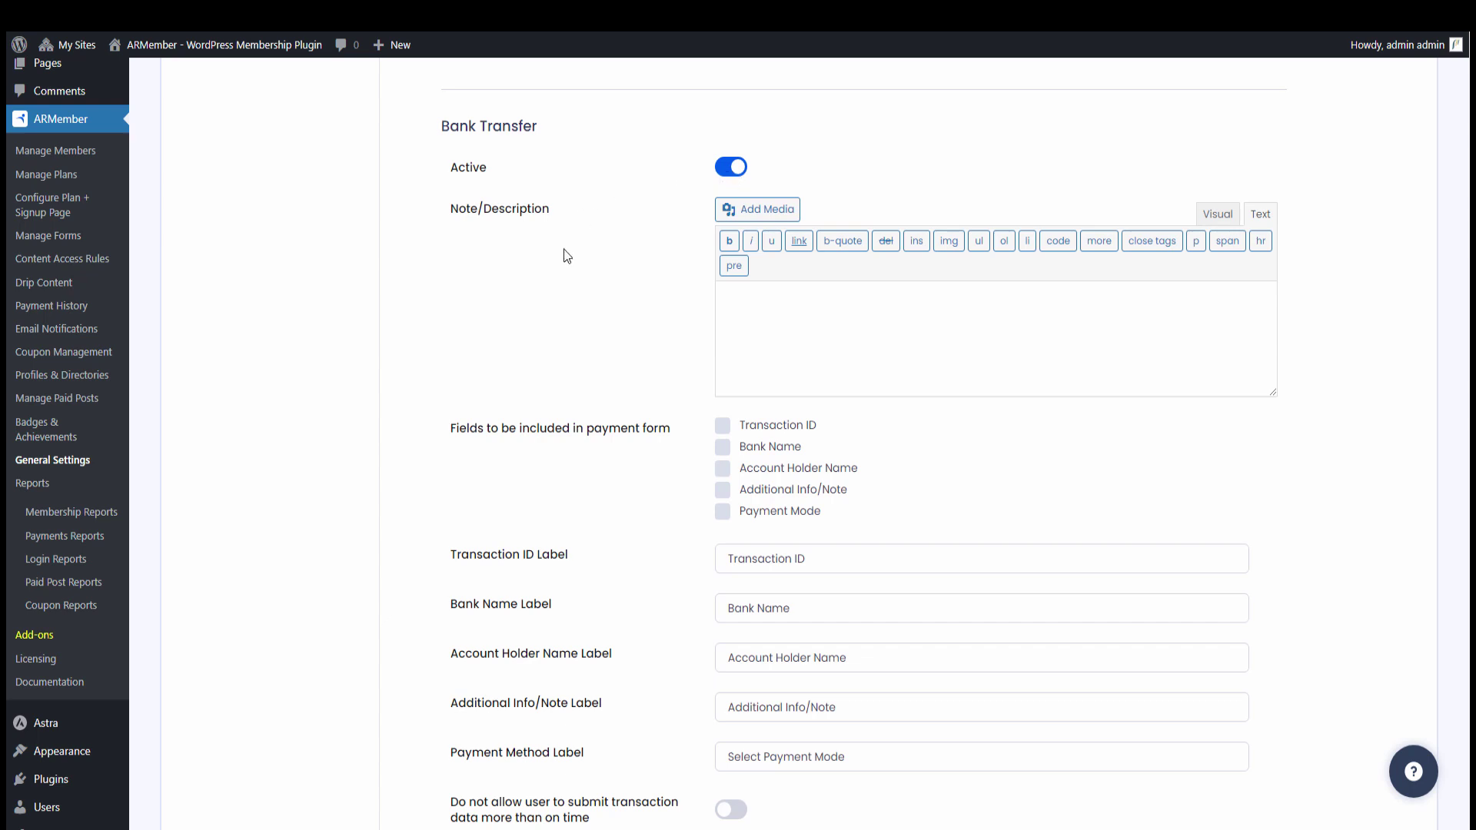
left_click(766, 427)
left_click(761, 448)
left_click(773, 471)
left_click(775, 492)
left_click(772, 513)
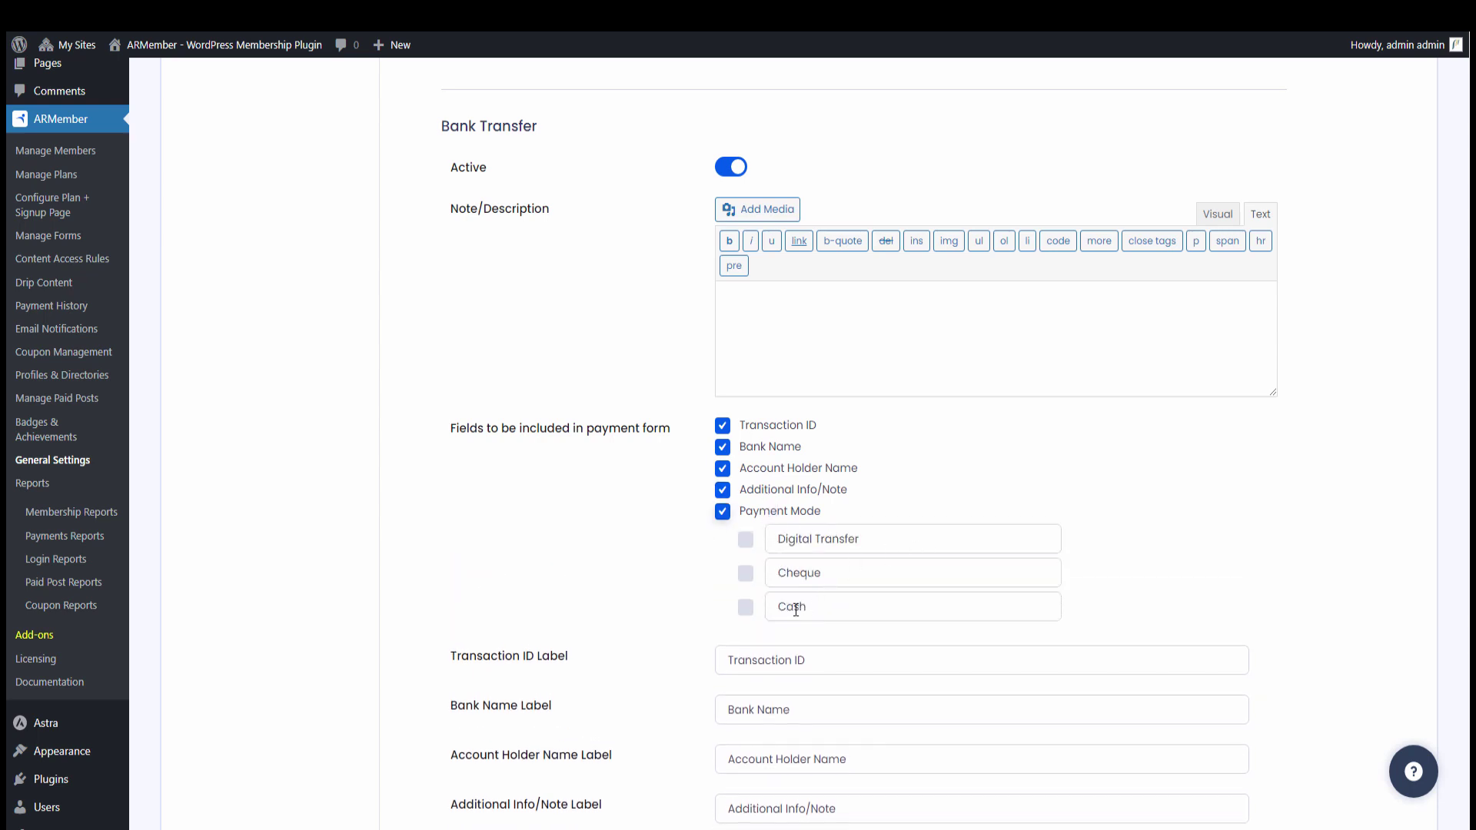
Enable the Digital Transfer, Cheque and Cash payment modes and save the gateway settings
left_click(745, 541)
left_click(746, 573)
left_click(745, 607)
scroll(633, 574, "down", 2)
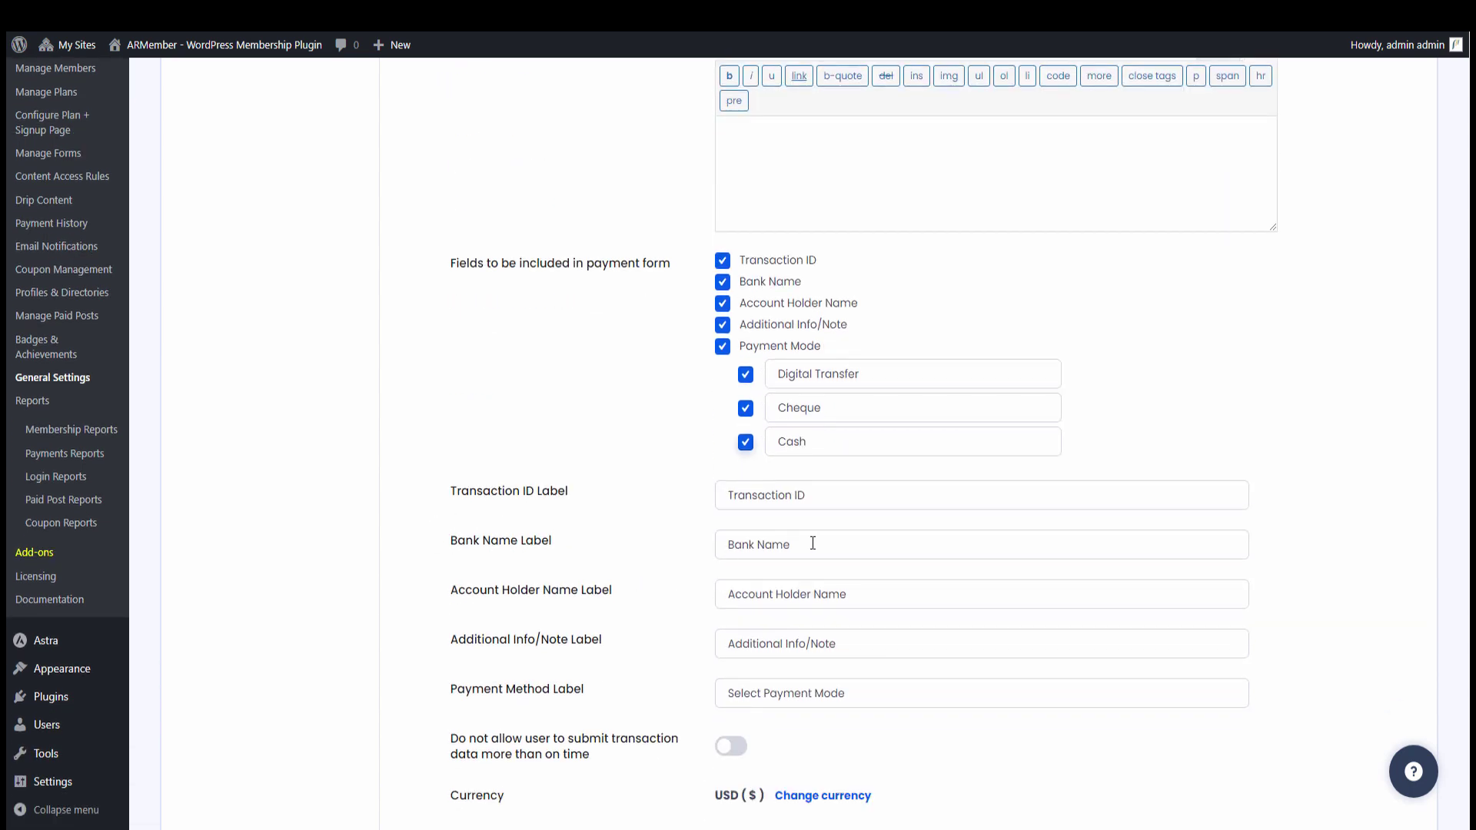
left_click(845, 506)
left_click(756, 546)
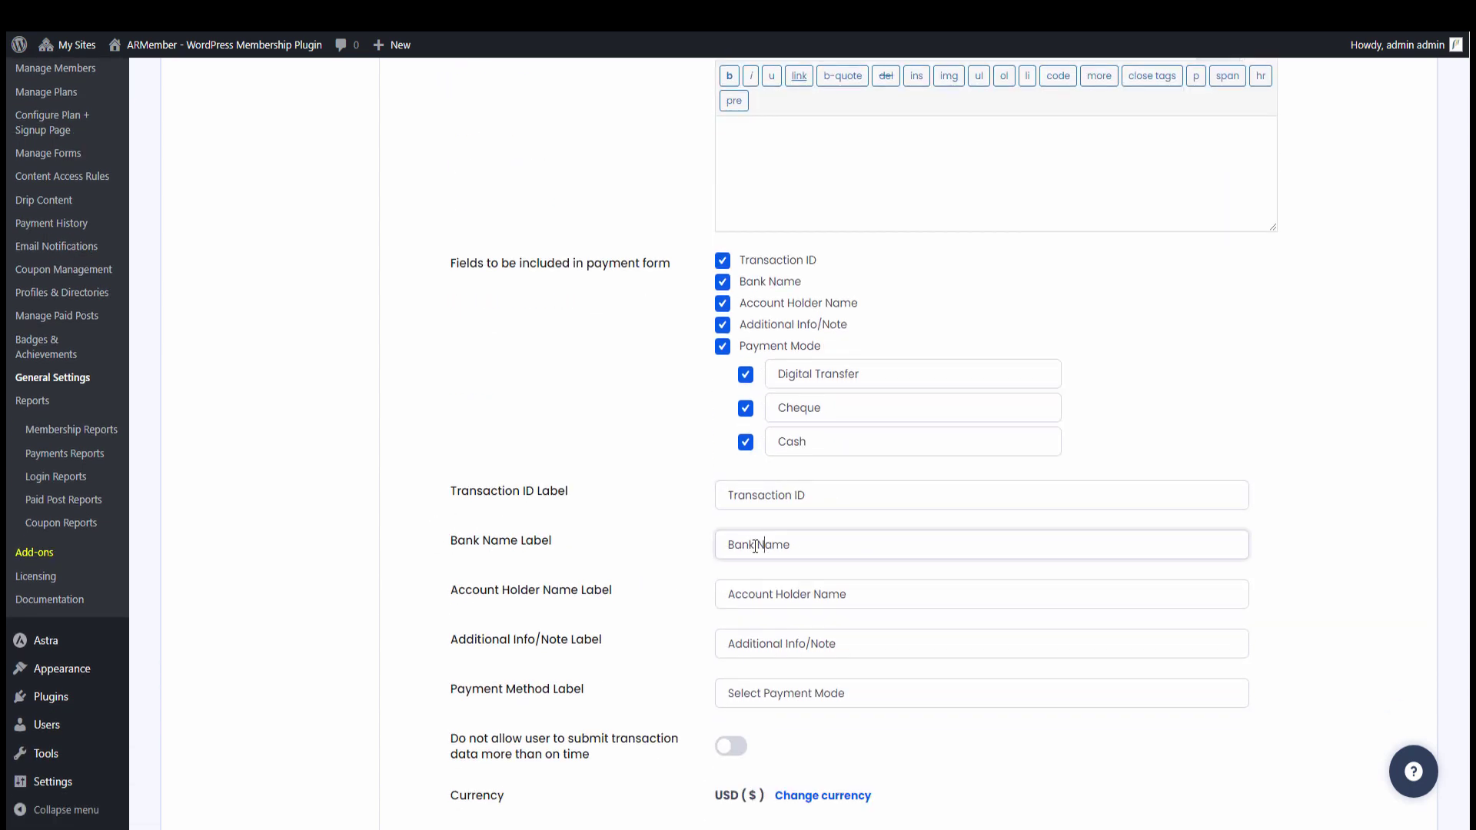
left_click(587, 532)
scroll(799, 597, "down", 1)
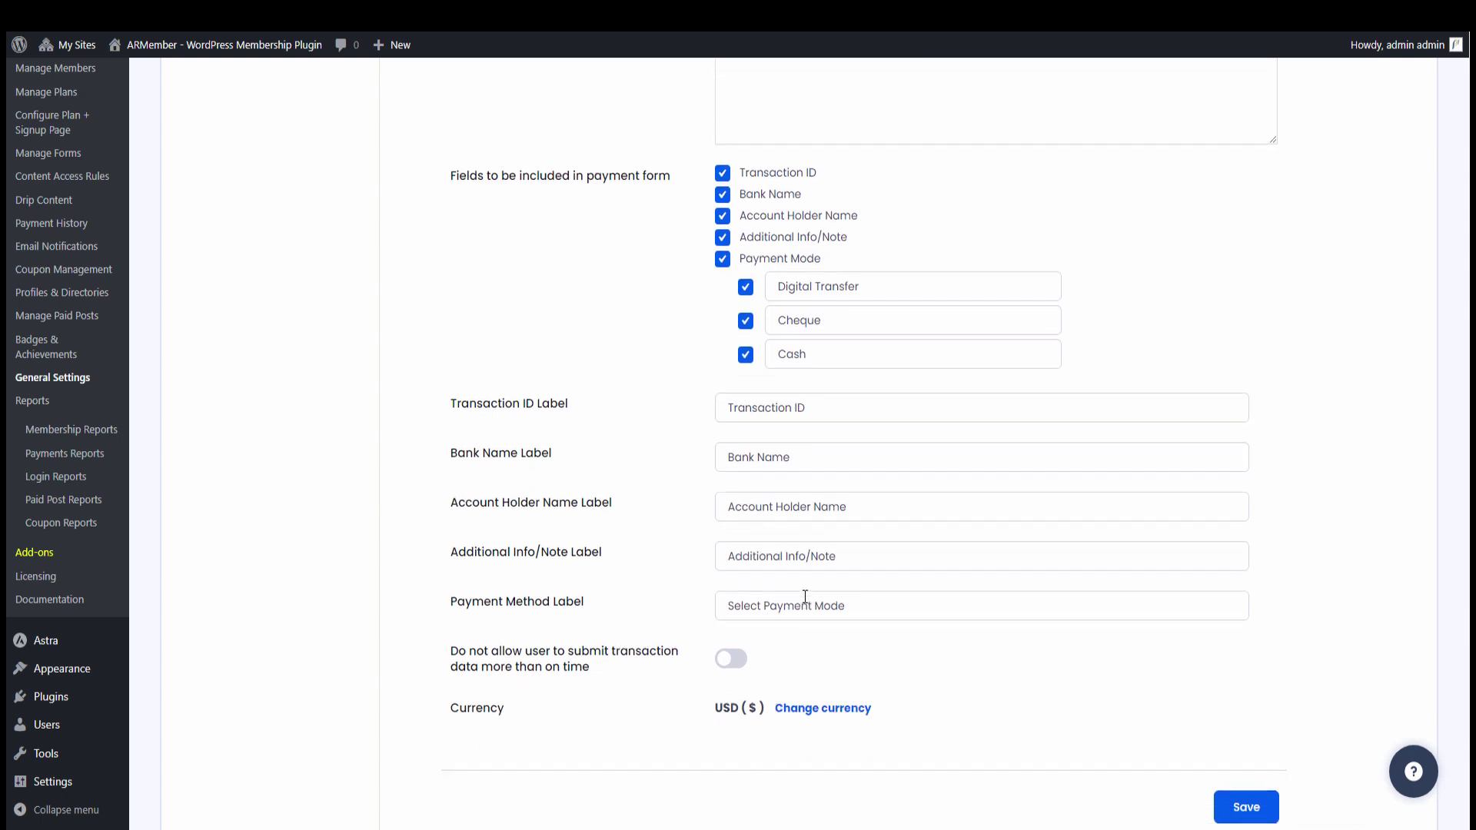
scroll(805, 597, "down", 1)
left_click(1269, 738)
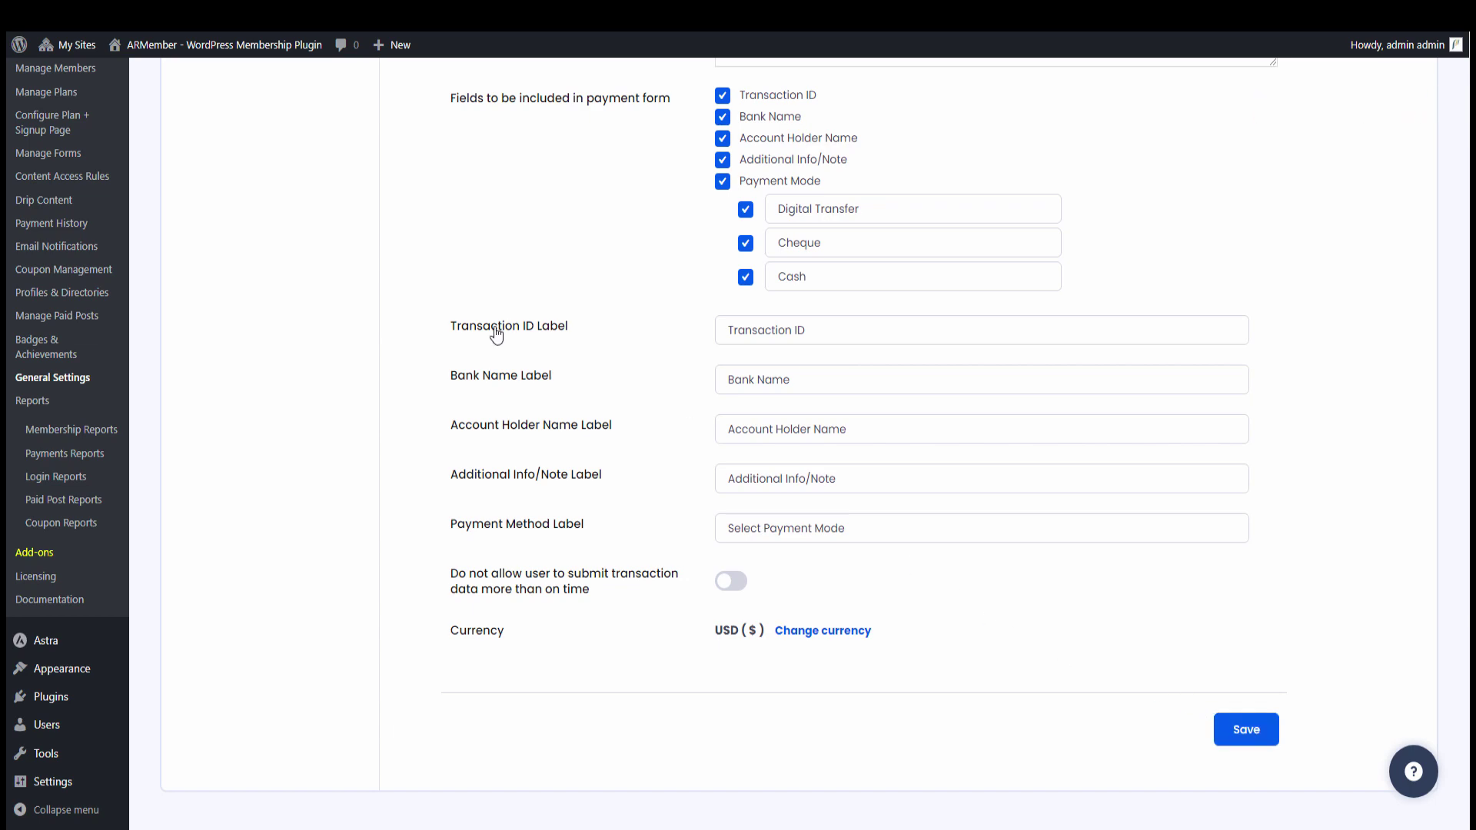
scroll(465, 333, "up", 5)
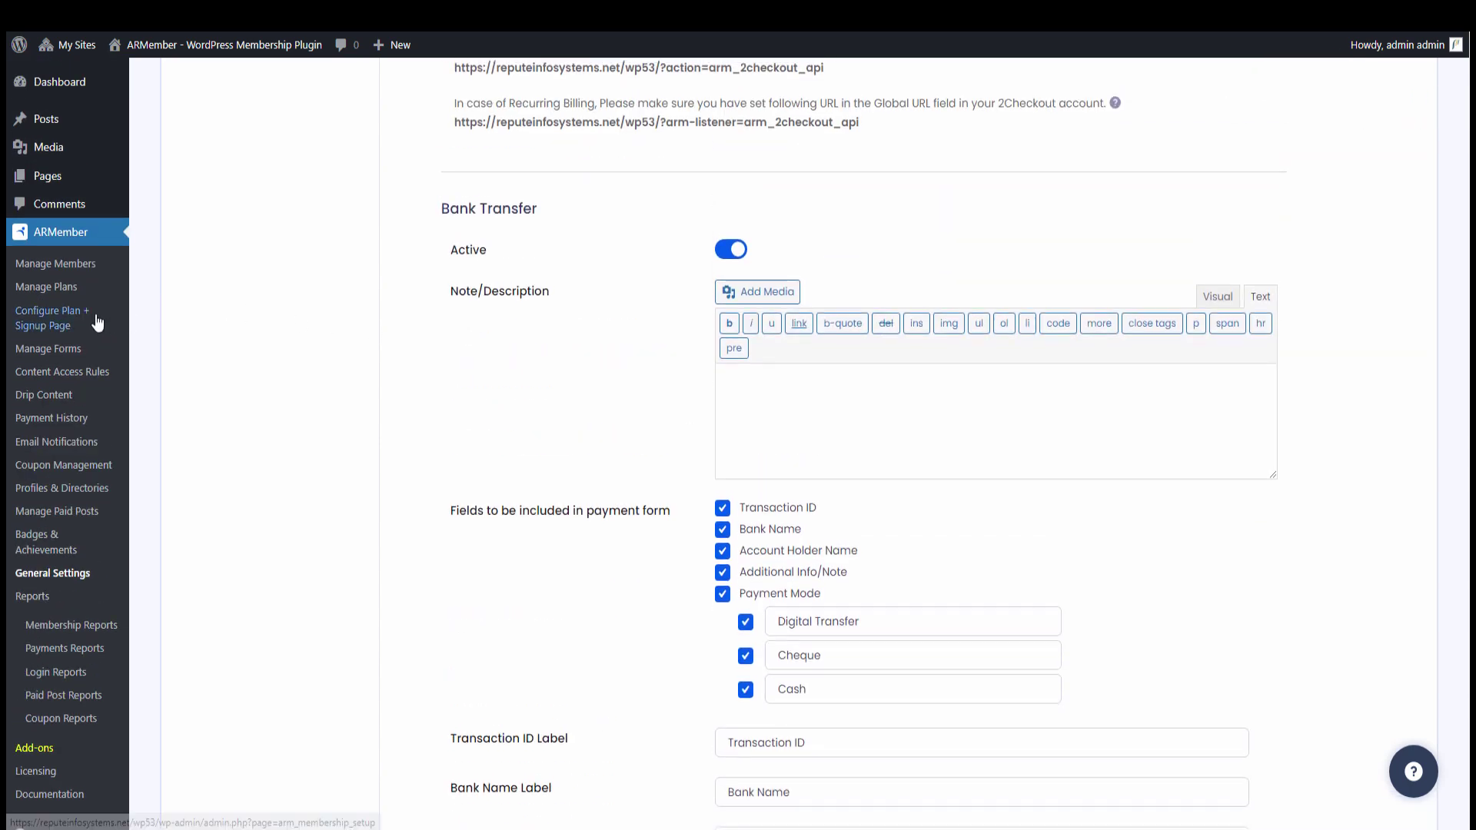
Go to Configure Plan + Signup Page and edit the 'setup' signup page
left_click(98, 322)
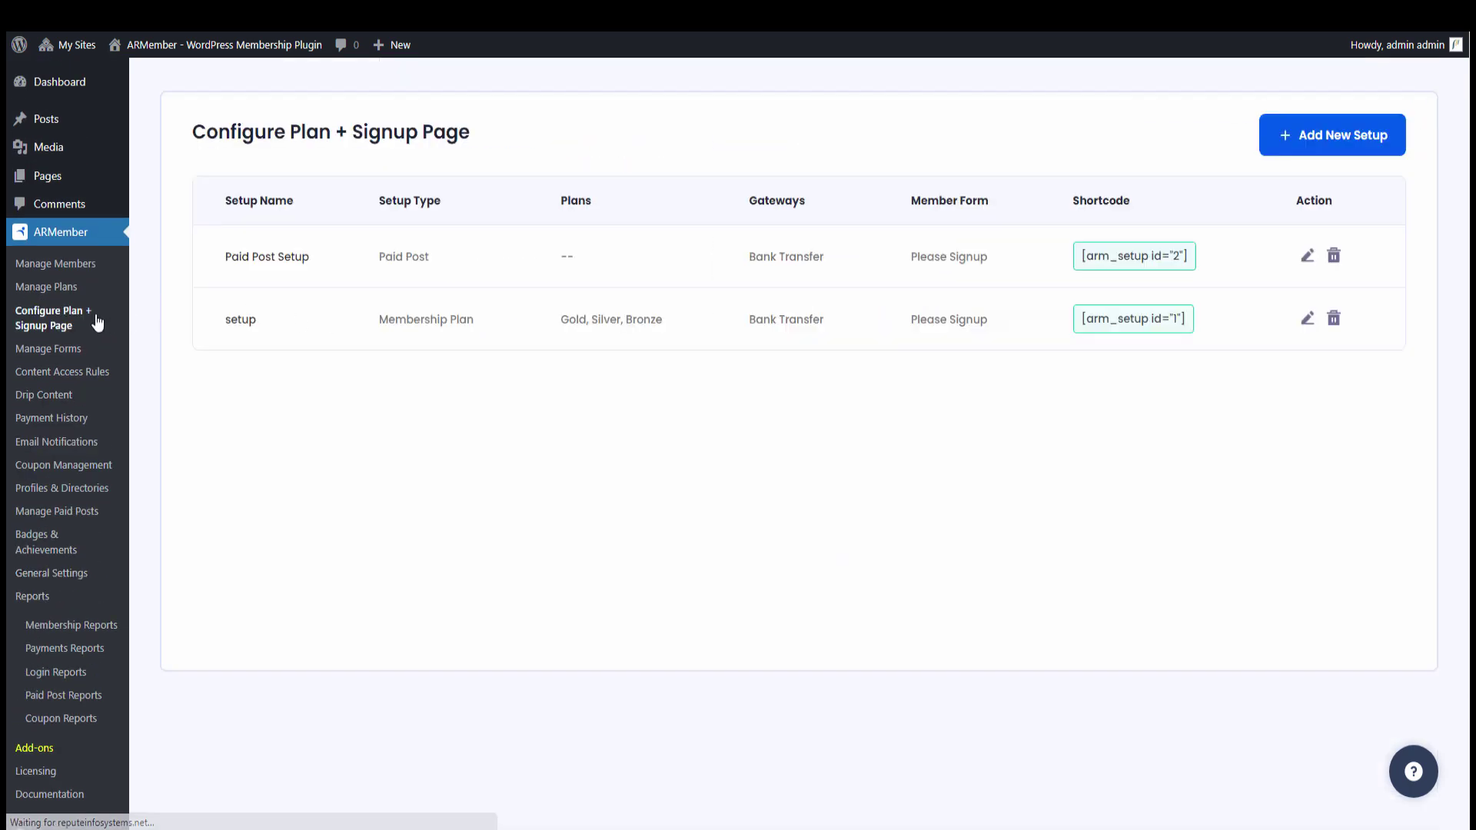
left_click(1308, 319)
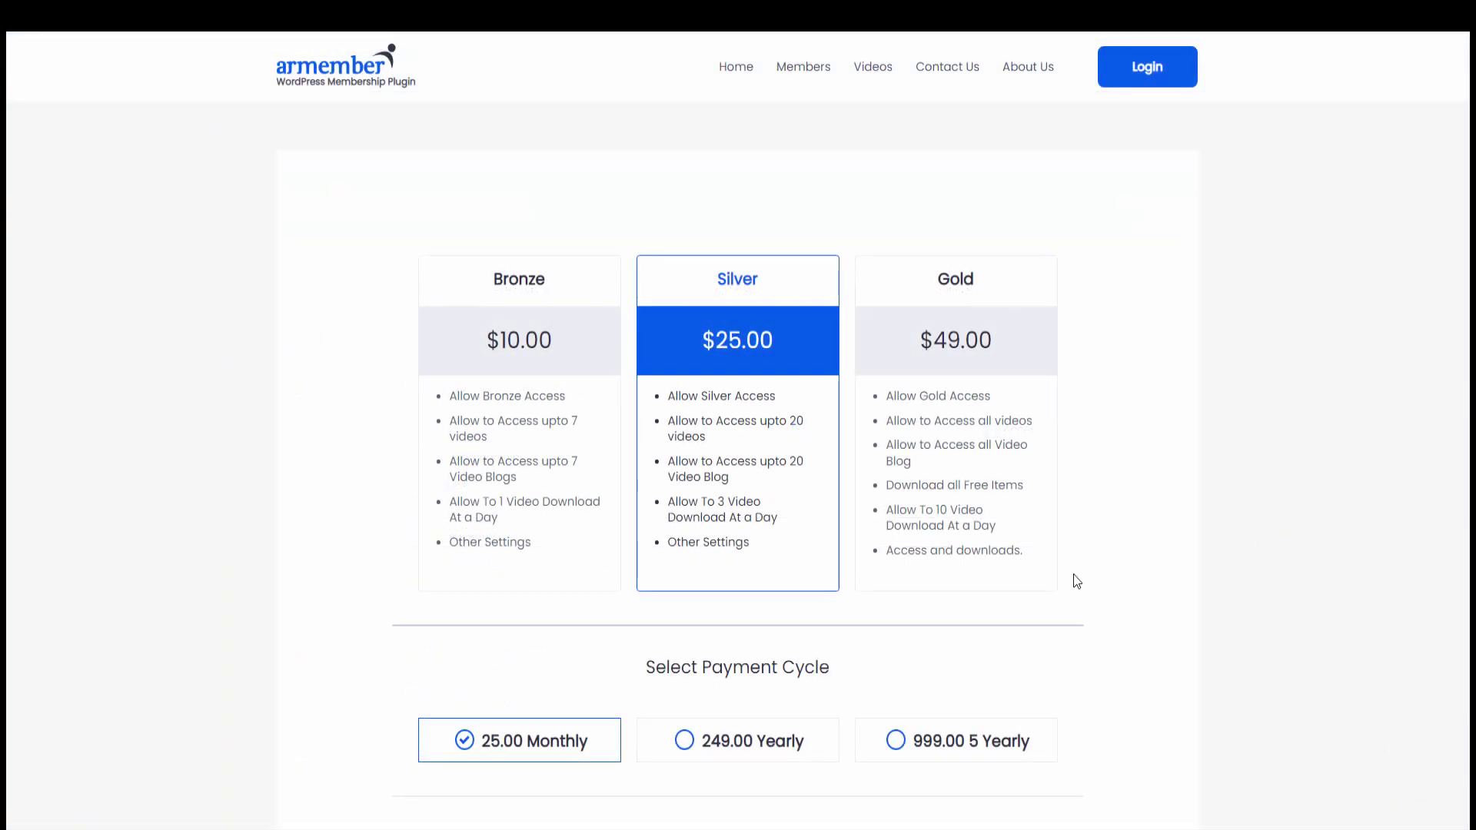
Choose the Gold plan with the 2999.00 5 Yearly payment cycle
left_click(939, 461)
scroll(918, 422, "down", 4)
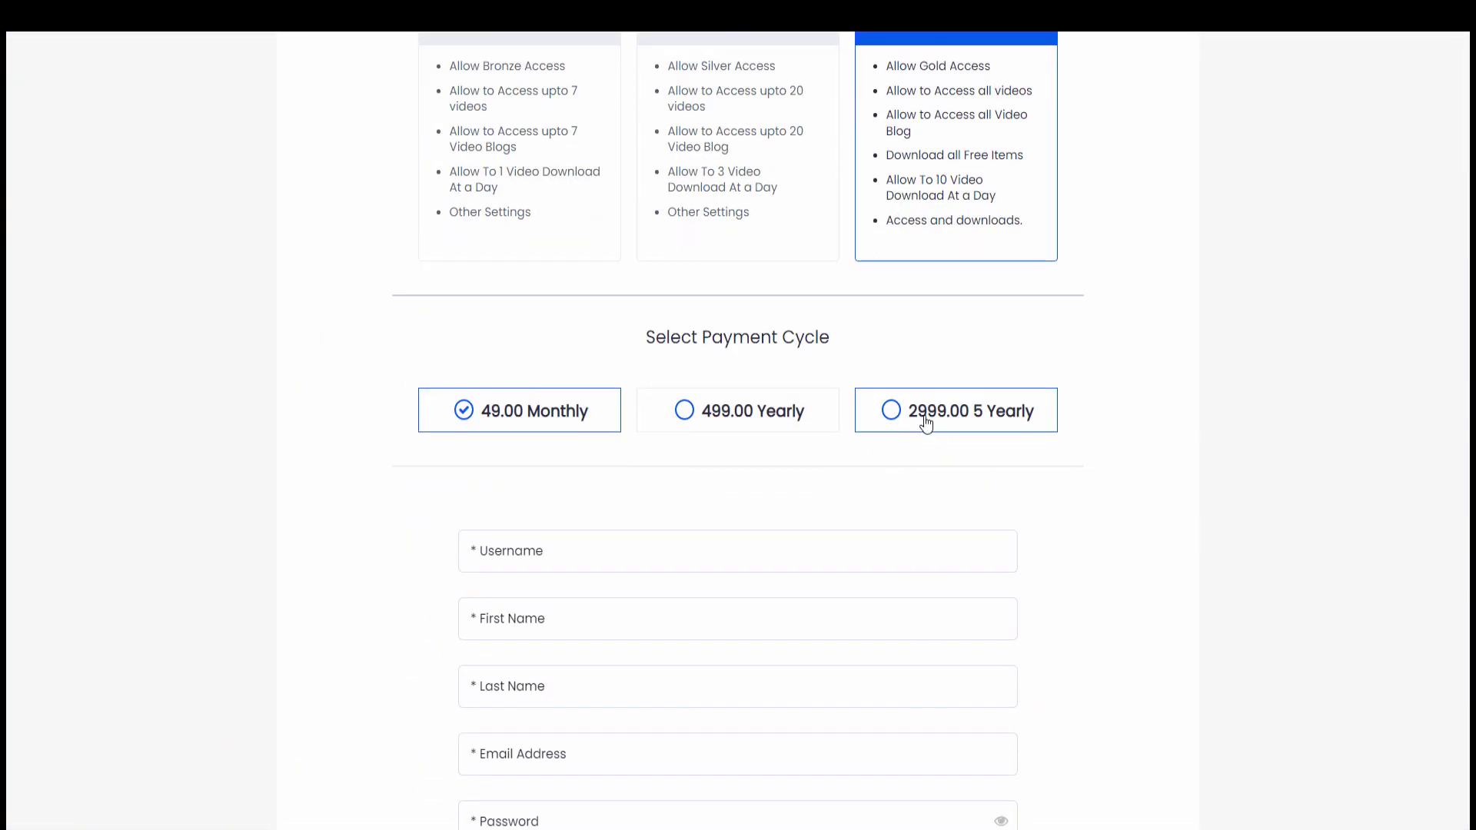
left_click(926, 423)
scroll(932, 418, "down", 2)
Enter the member's username, first name, last name and e-mail address
left_click(764, 395)
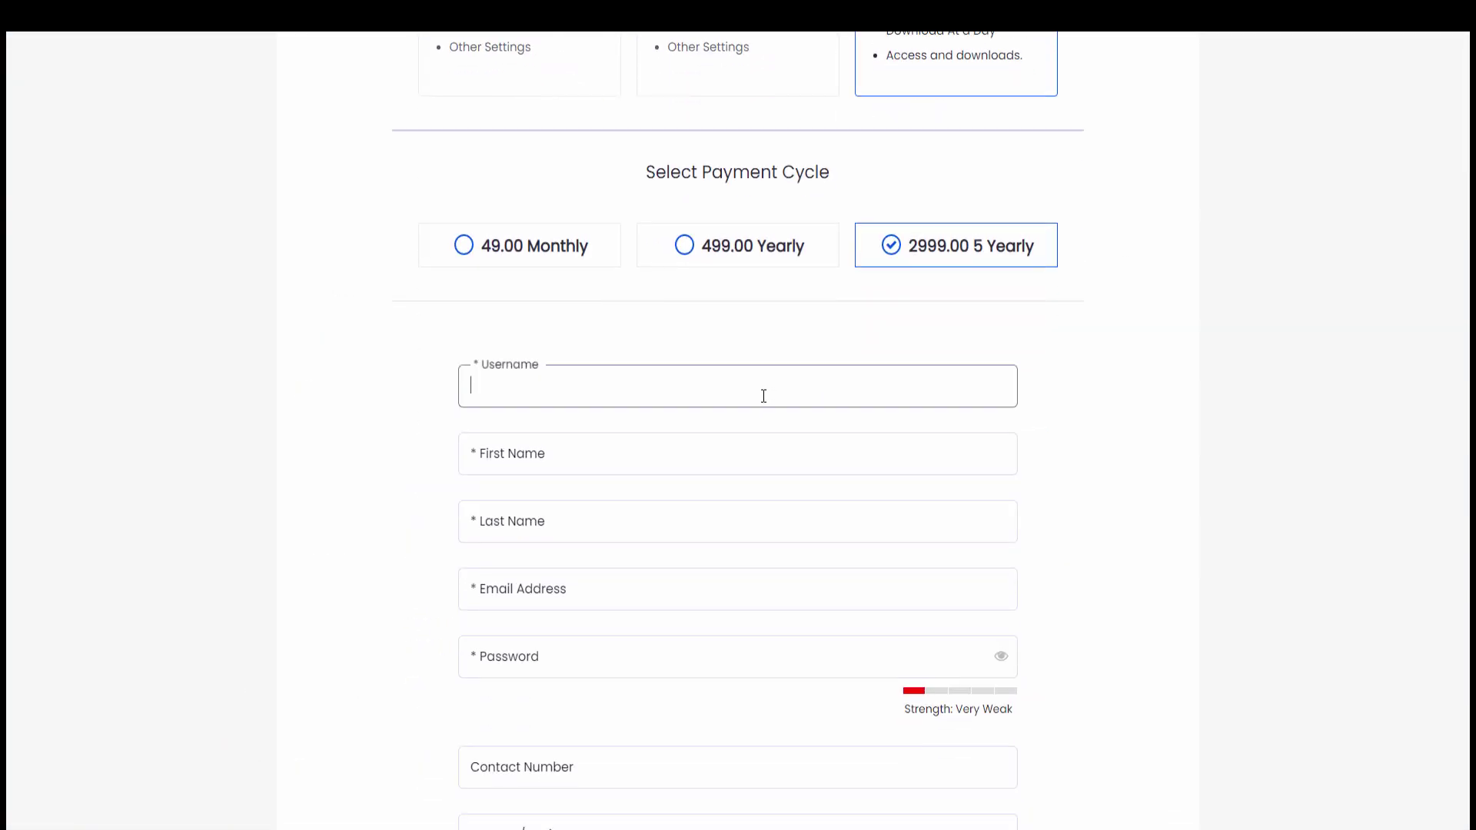
type("edward")
key("Tab")
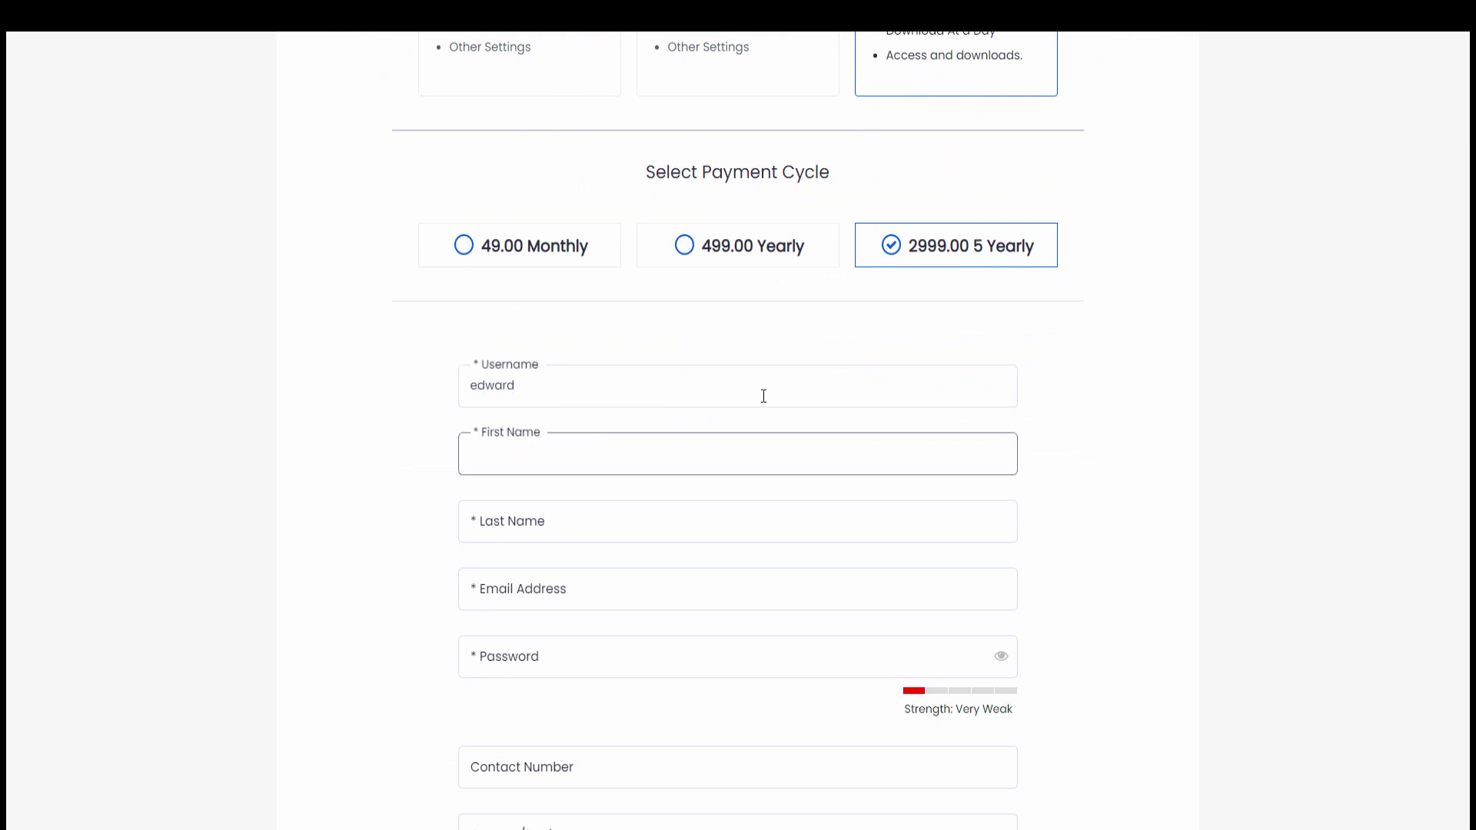
key("Tab")
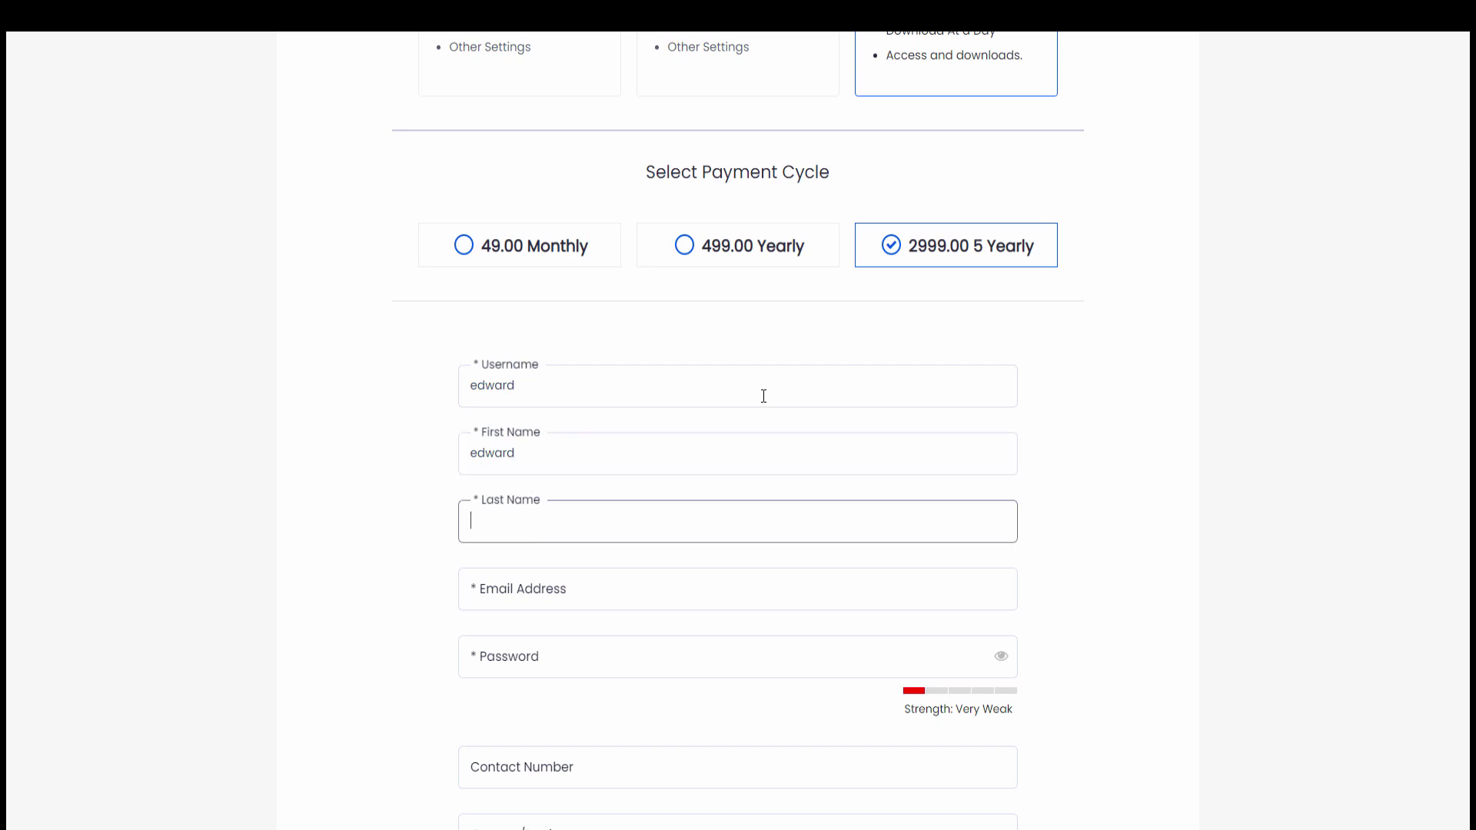
key("Tab")
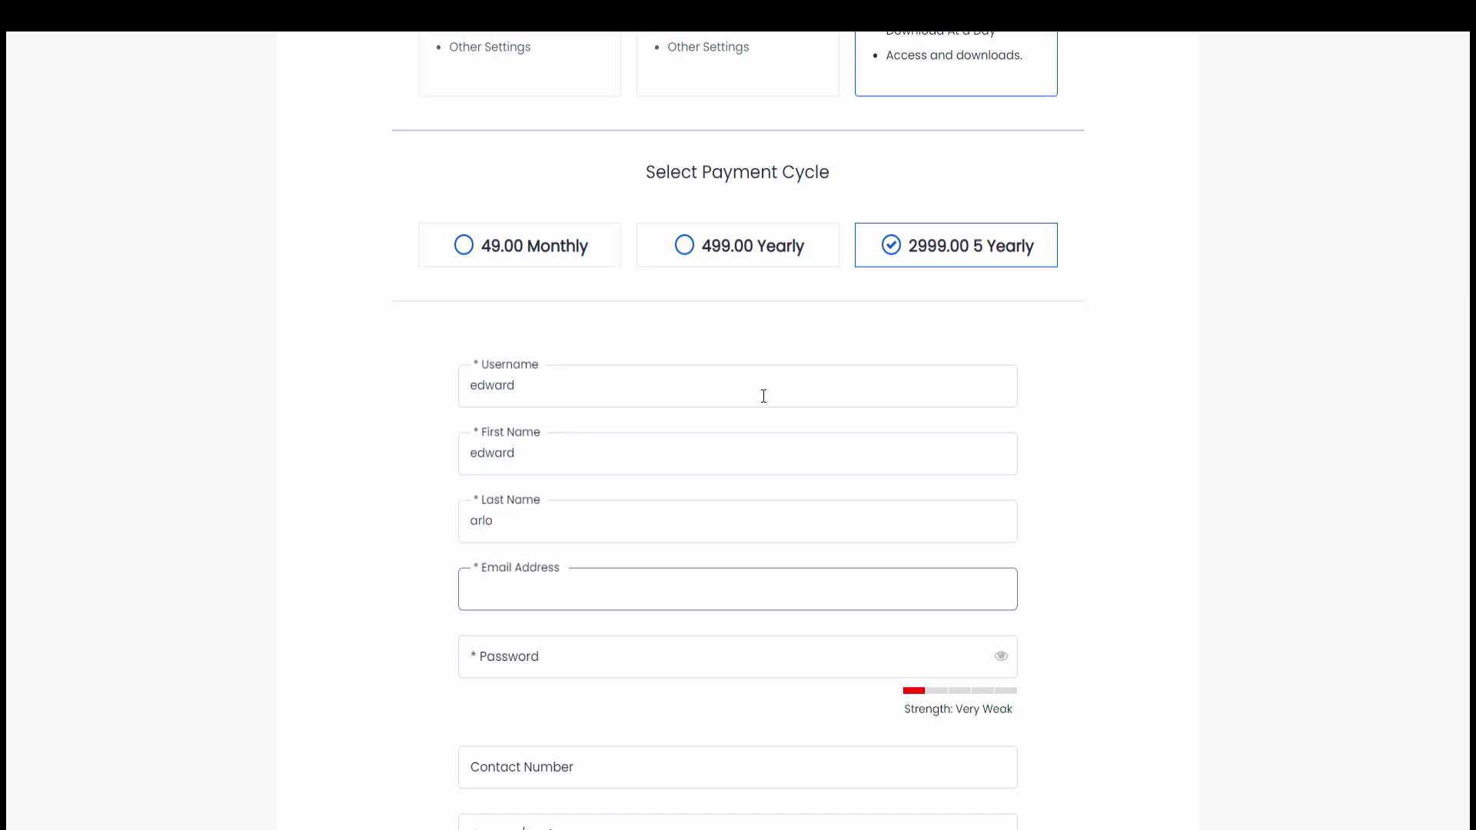
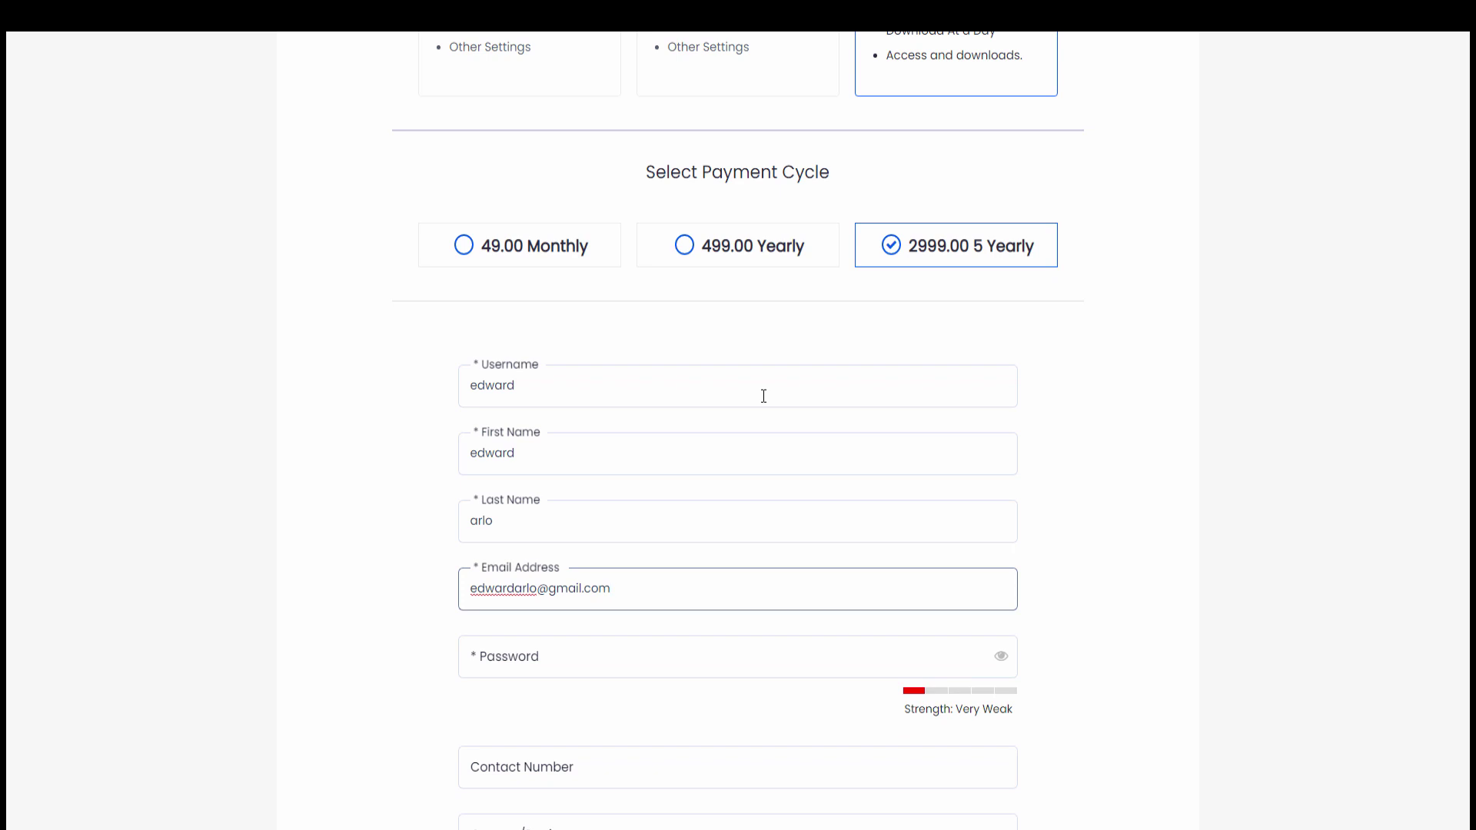
key("Tab")
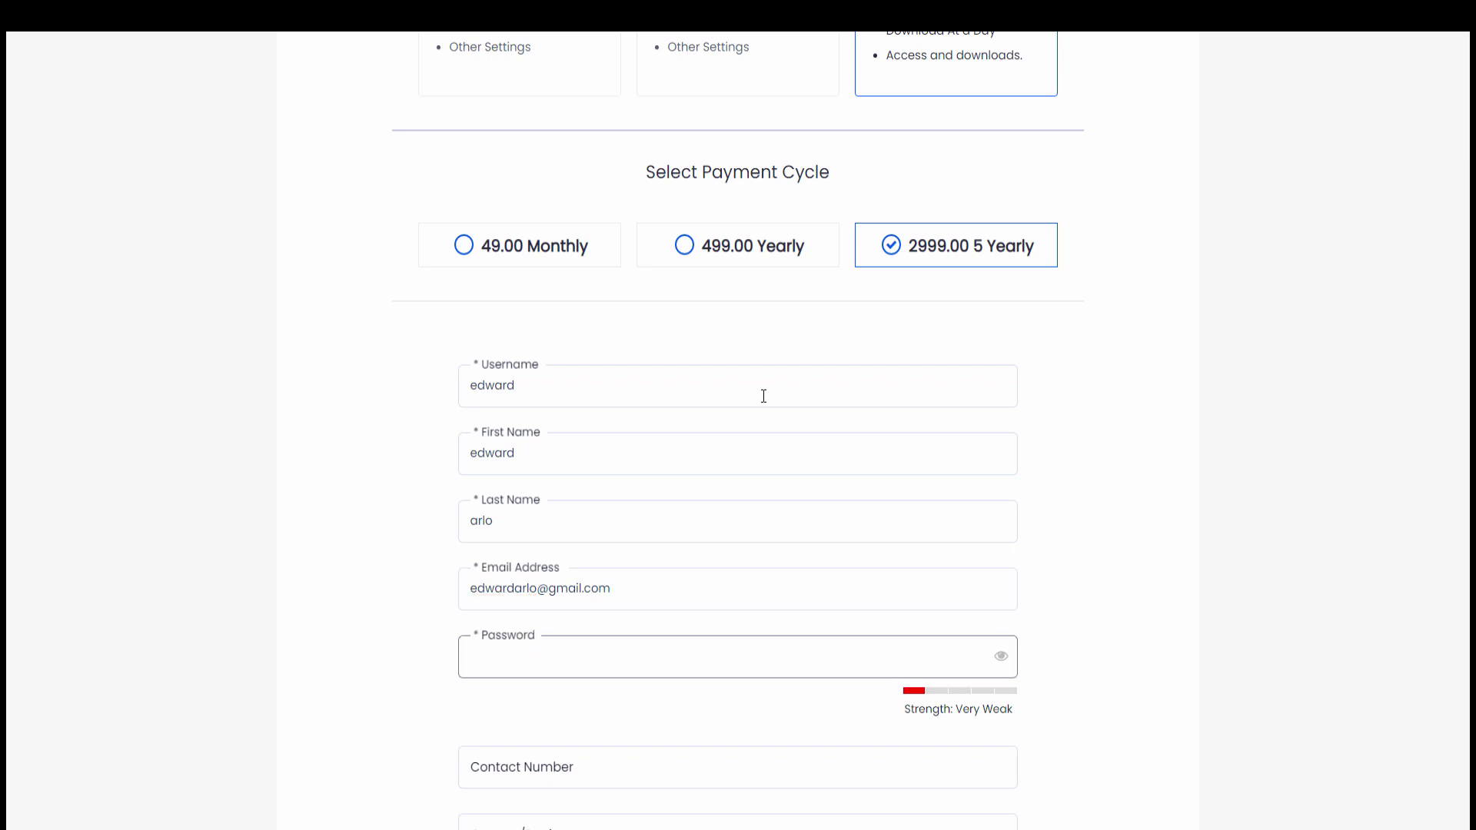
Enter the account password and the member's contact number
type("123456")
scroll(763, 396, "down", 4)
left_click(638, 422)
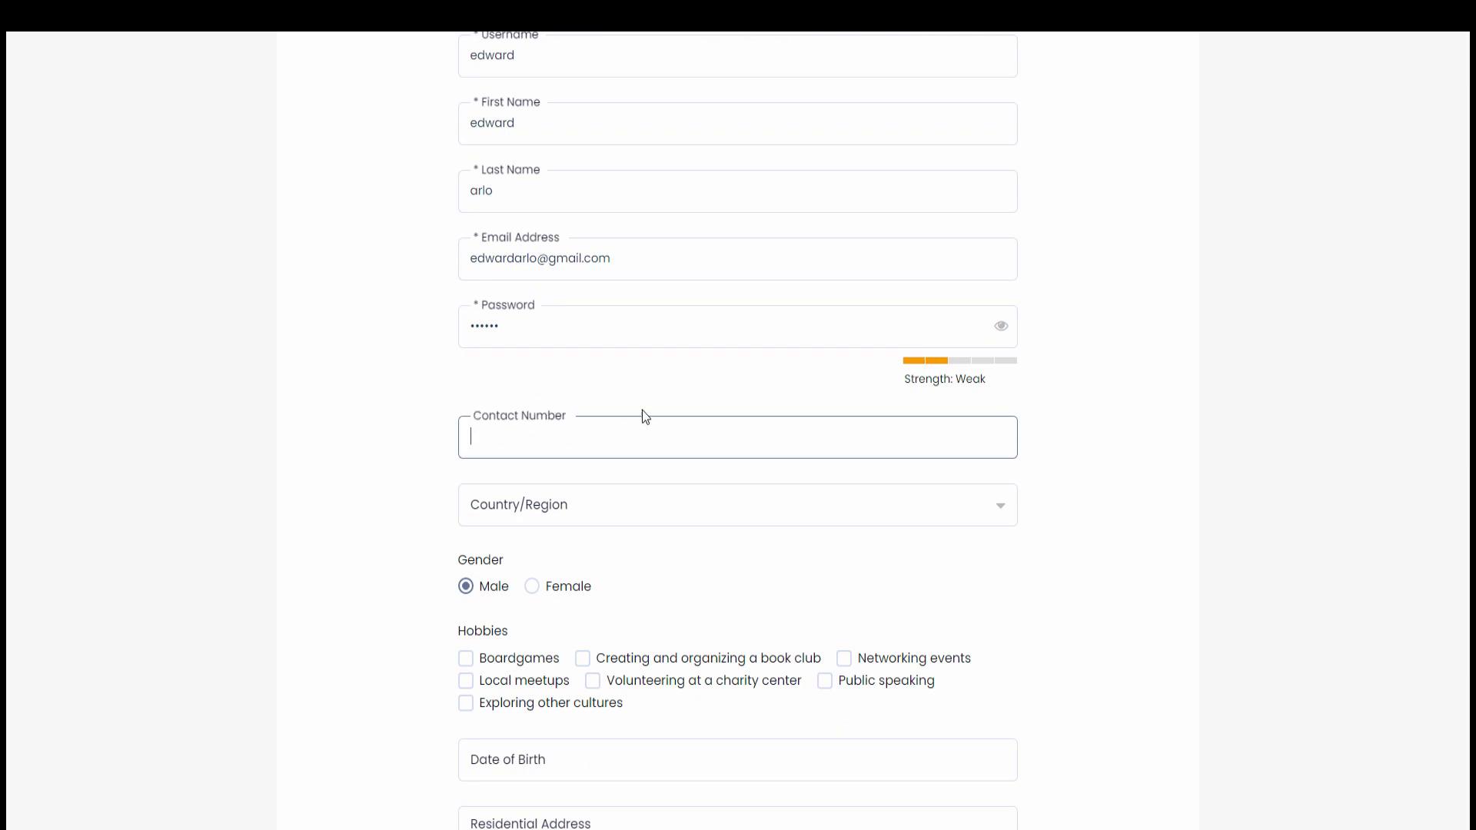
type("2015551214")
Add Boardgames and Volunteering at a charity center as hobbies and accept the Terms & Condition
scroll(607, 417, "down", 5)
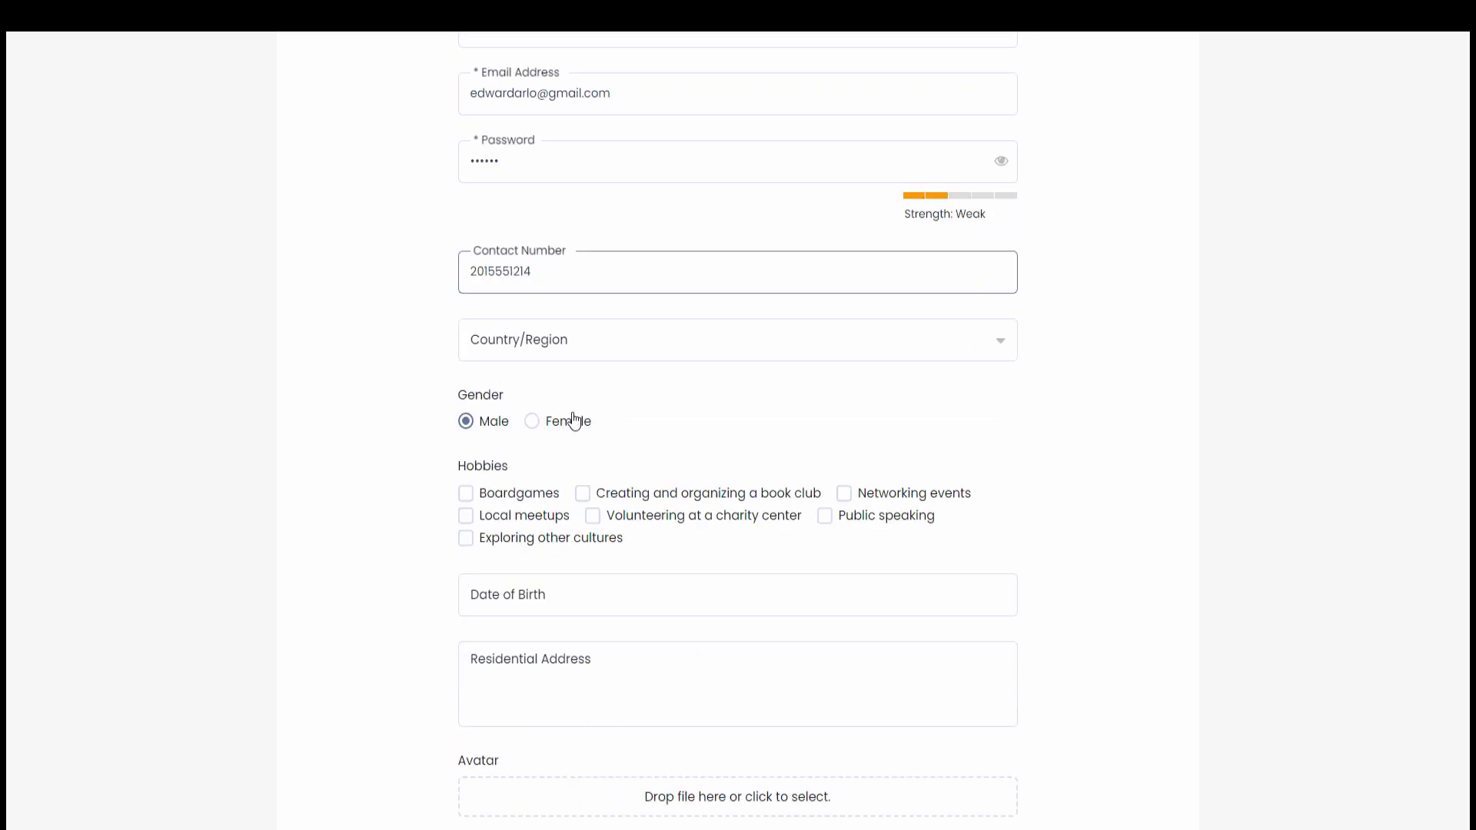
left_click(534, 332)
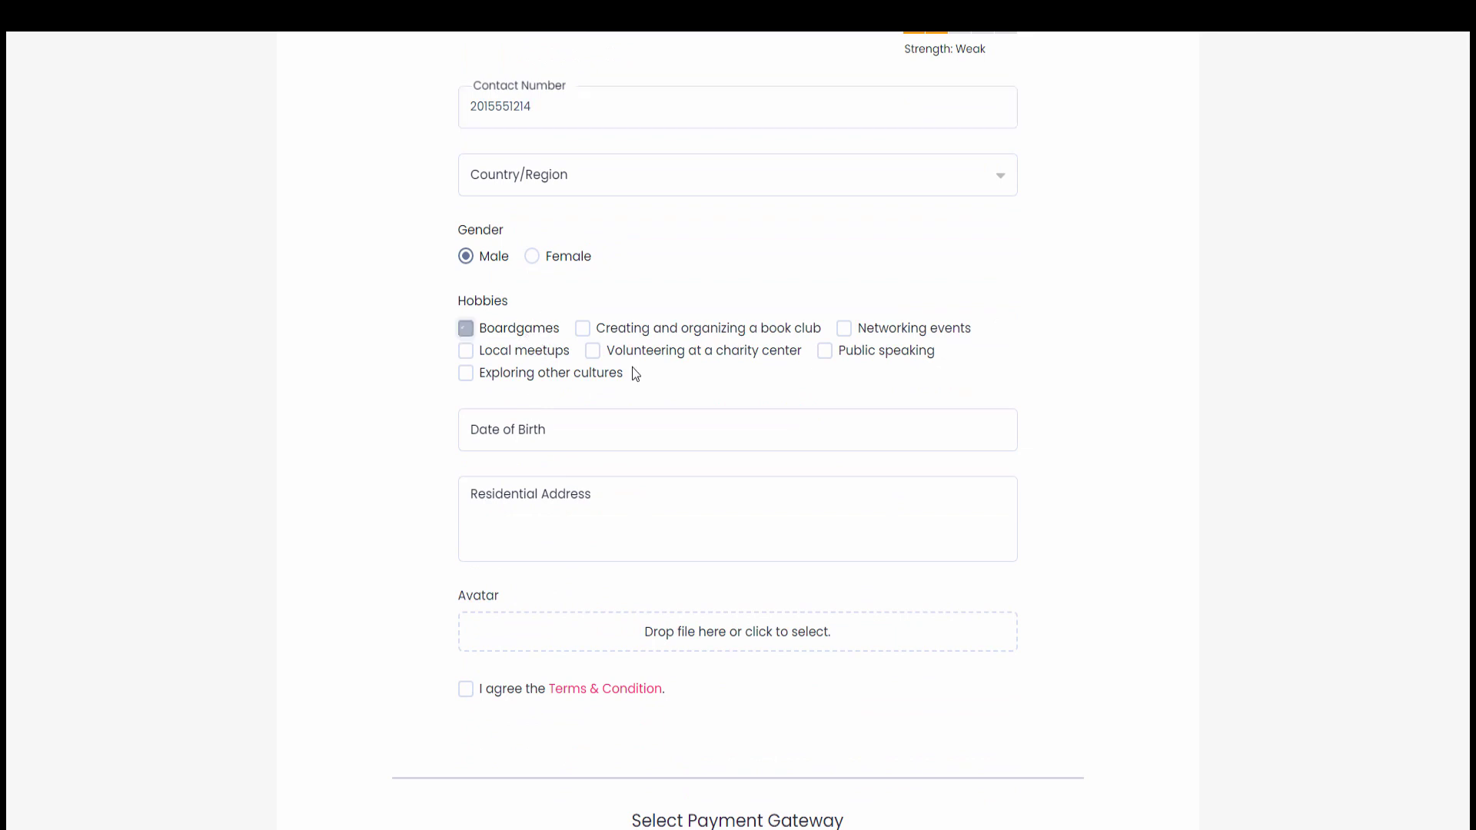
left_click(667, 355)
scroll(612, 362, "down", 3)
scroll(527, 351, "down", 1)
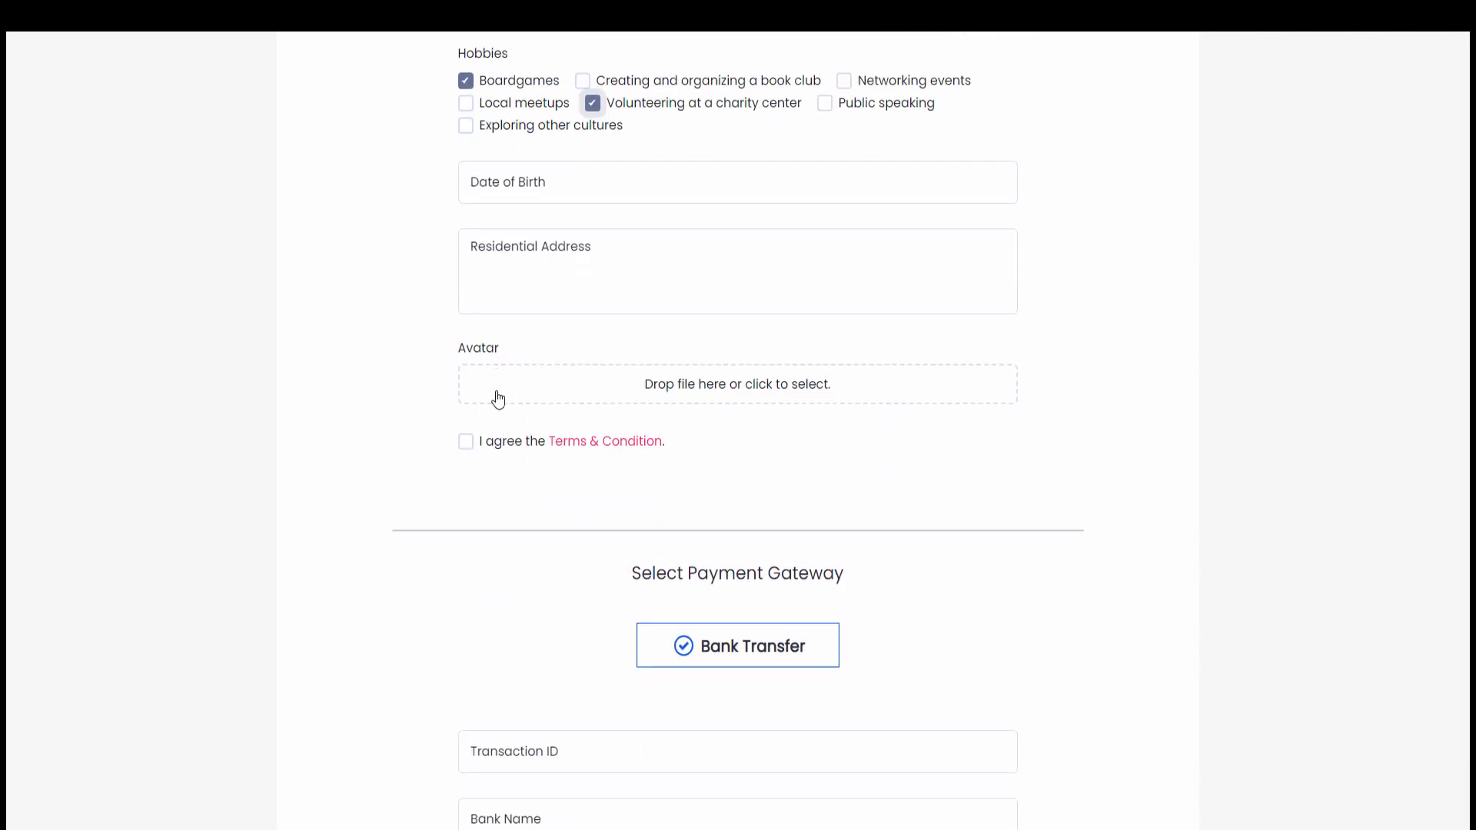
left_click(512, 454)
scroll(510, 446, "down", 3)
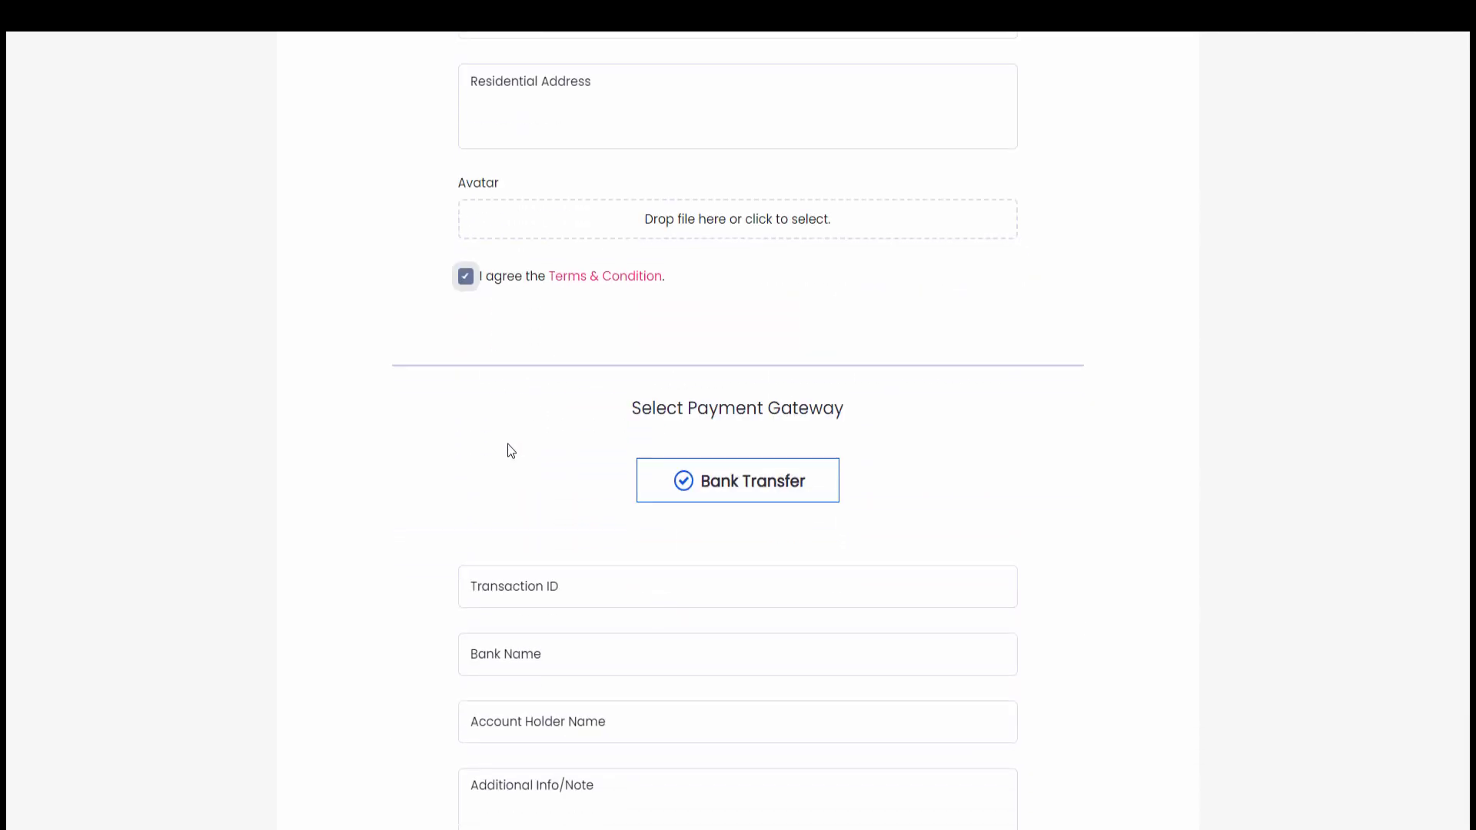
scroll(527, 446, "down", 1)
Enter the transaction ID, bank name 'Bank Of Austalia', account holder name and note 'Payment Successful'
left_click(580, 419)
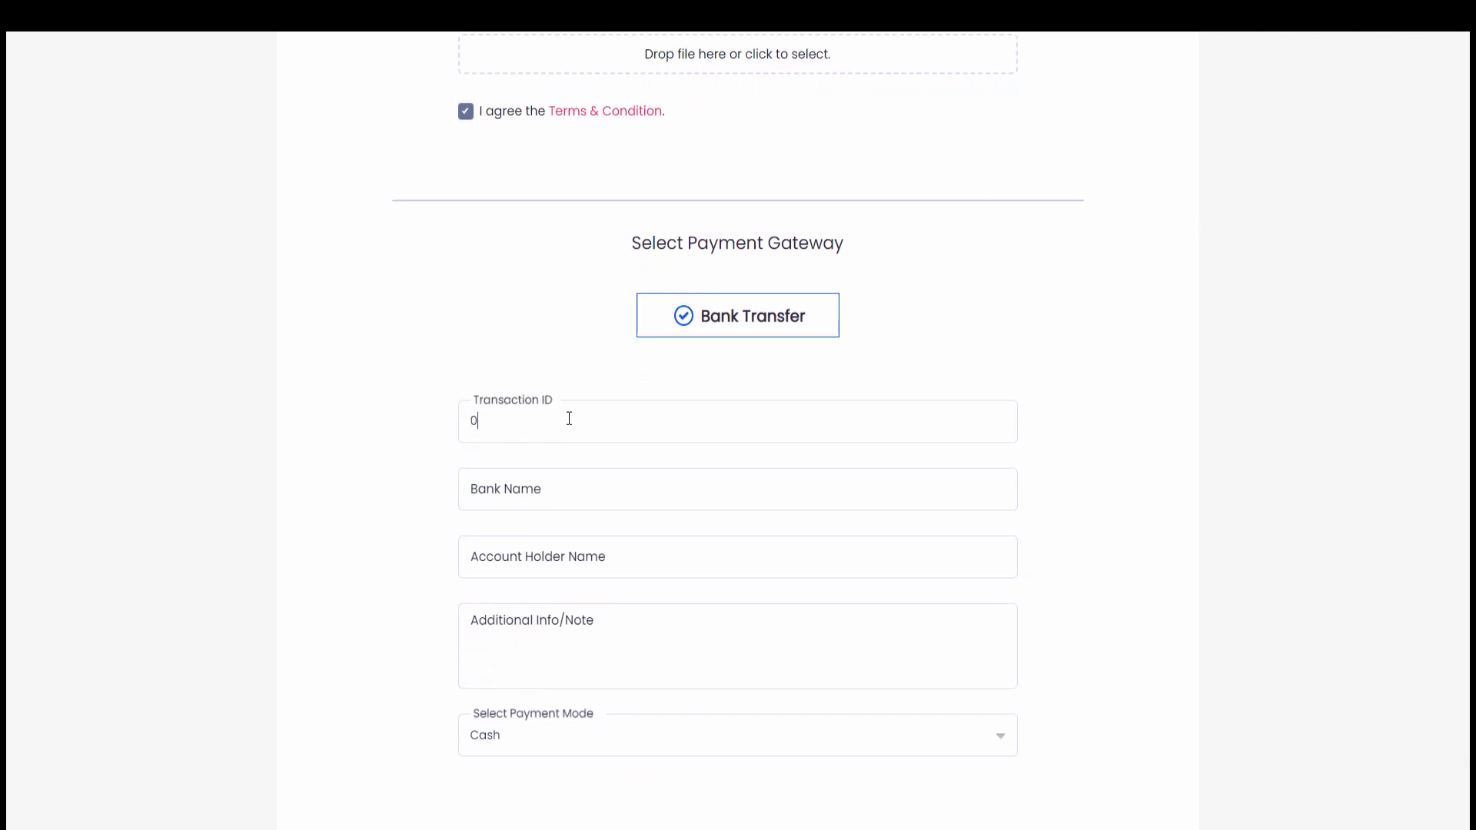
left_click(554, 478)
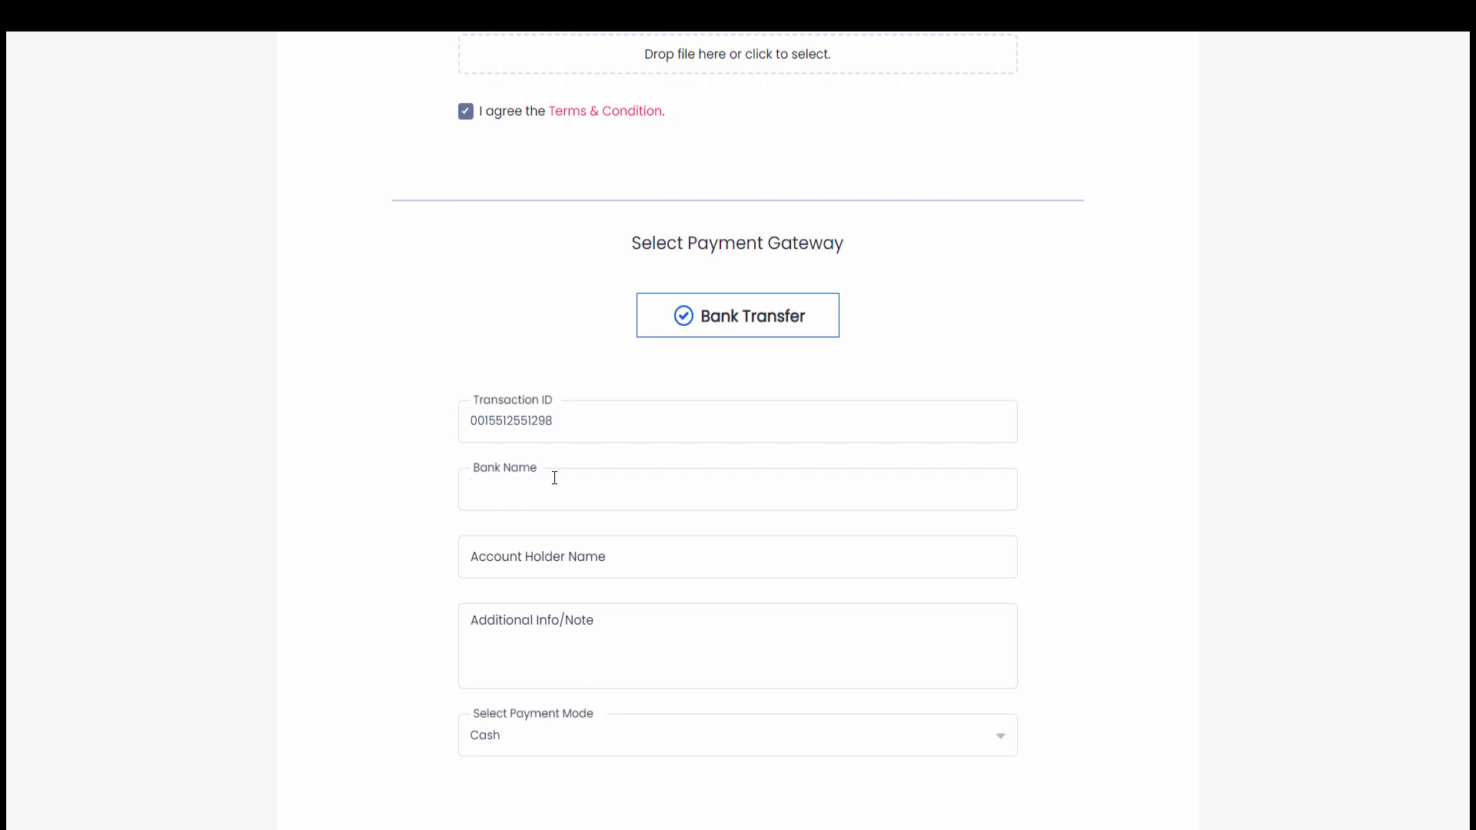
type("Bank Of Austalia")
key("Tab")
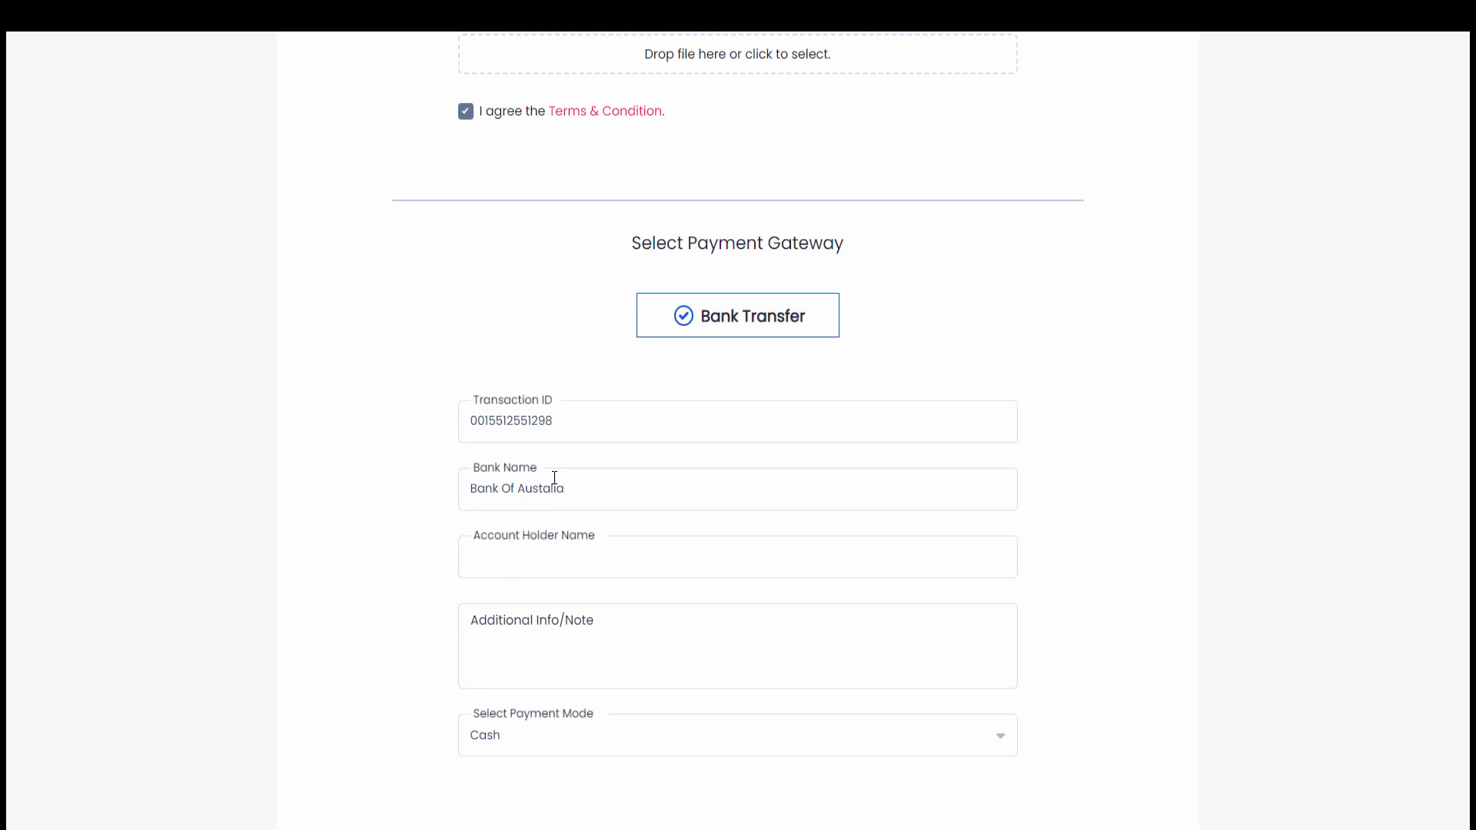
key("Tab")
type("Payme")
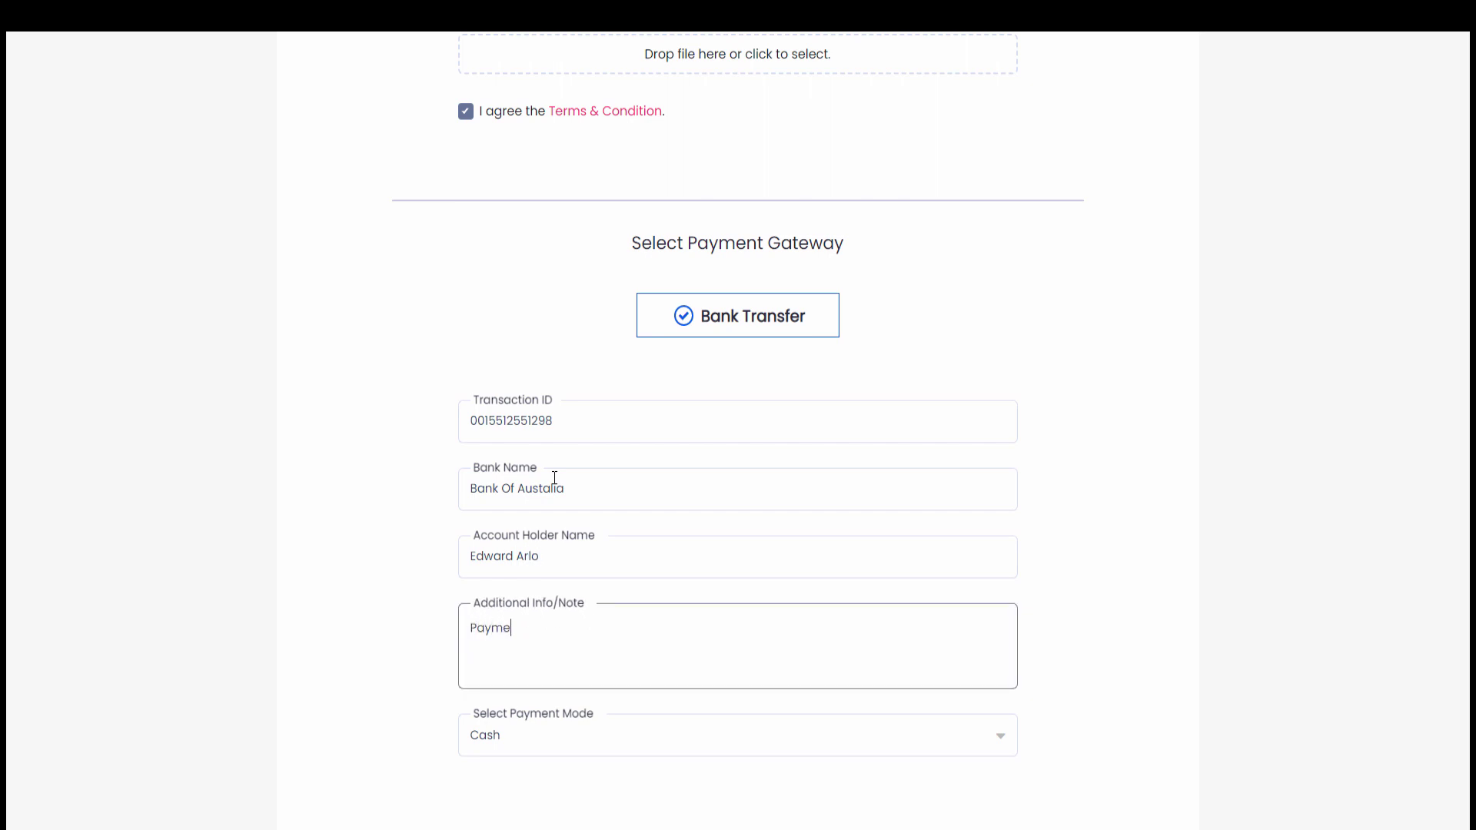
type("nt Successful.")
Set the payment mode to Digital Transfer
scroll(552, 477, "down", 3)
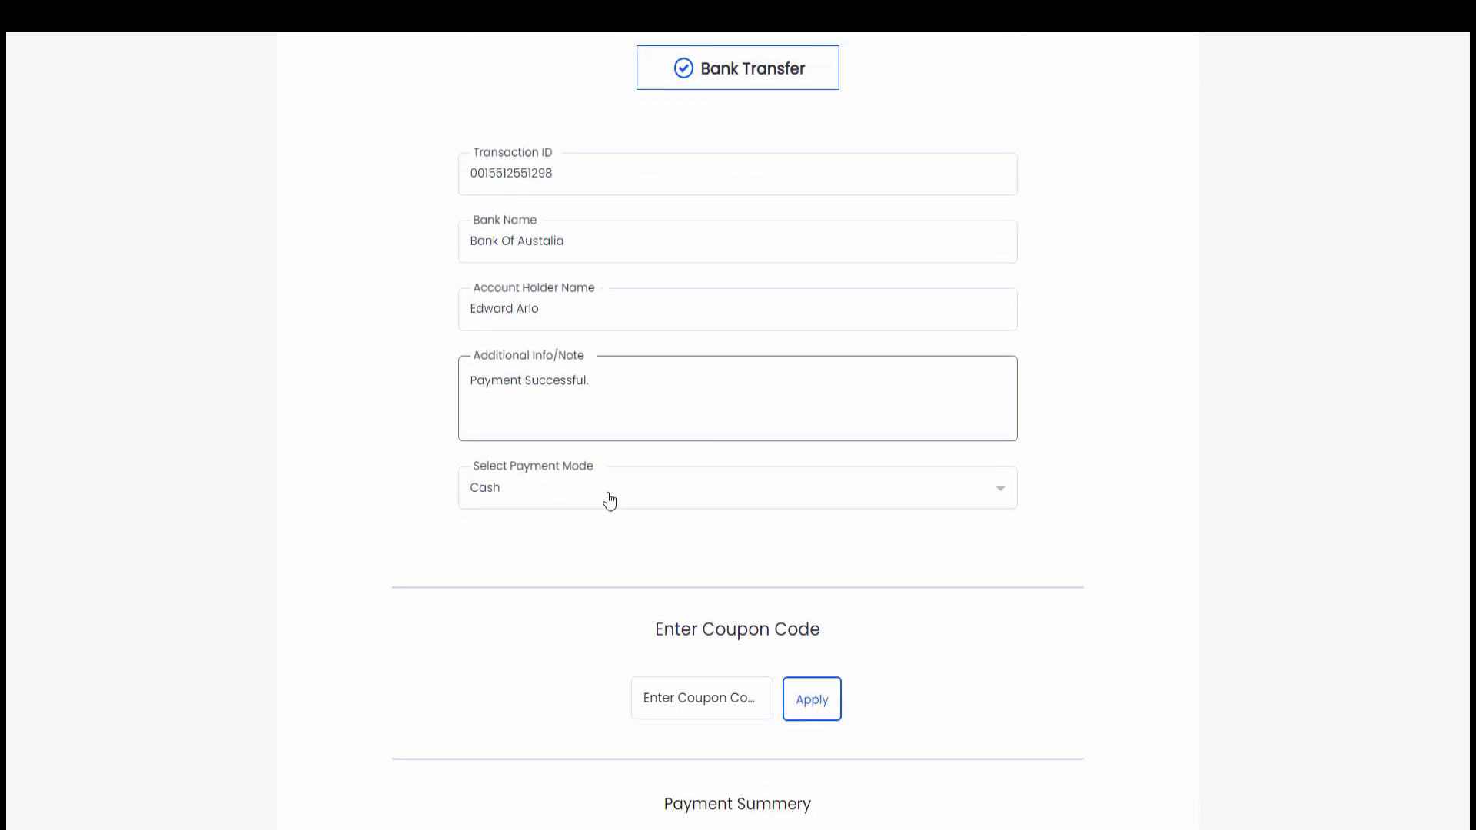
left_click(639, 499)
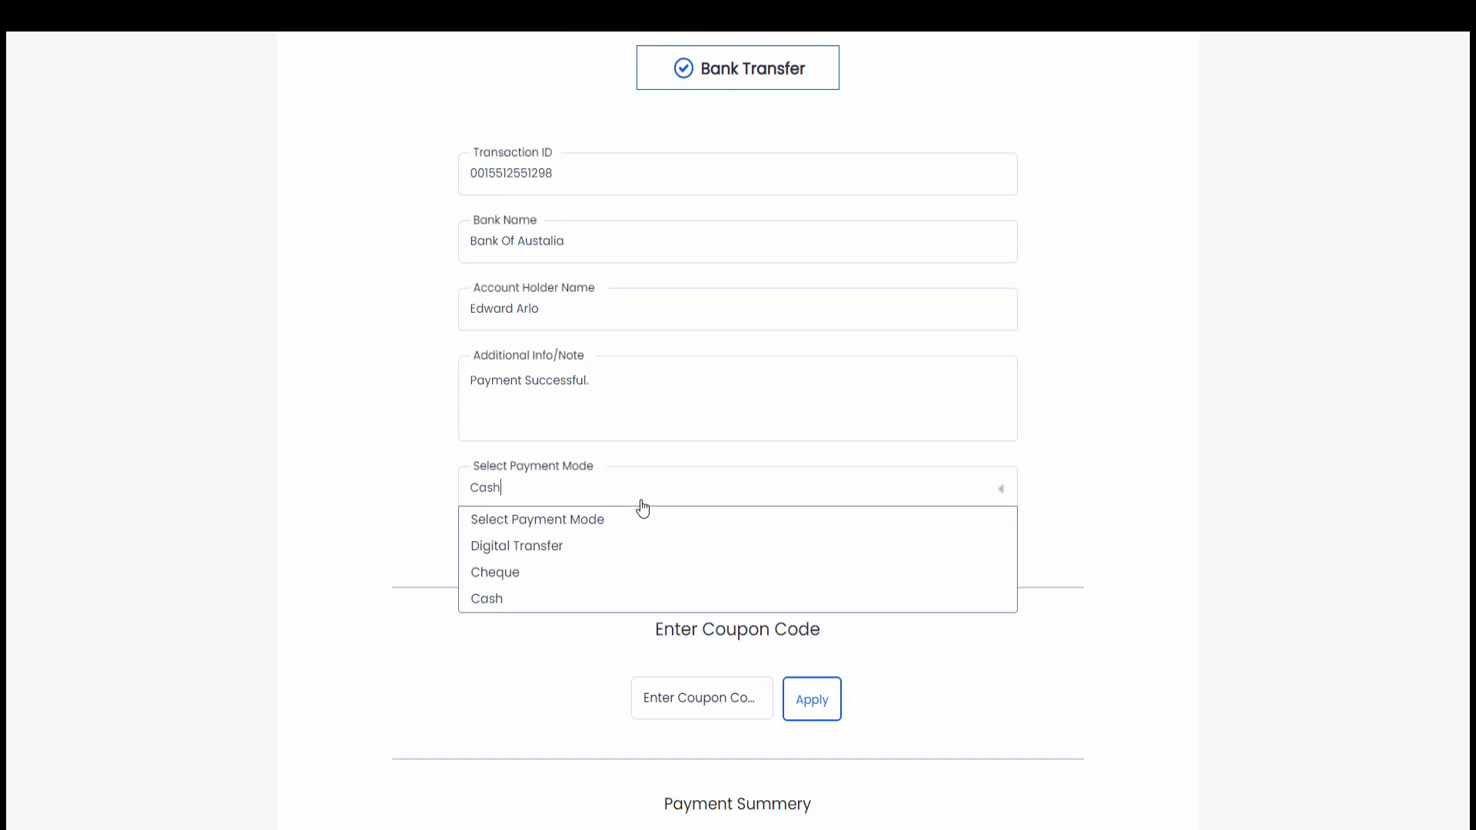
left_click(570, 553)
scroll(570, 552, "down", 3)
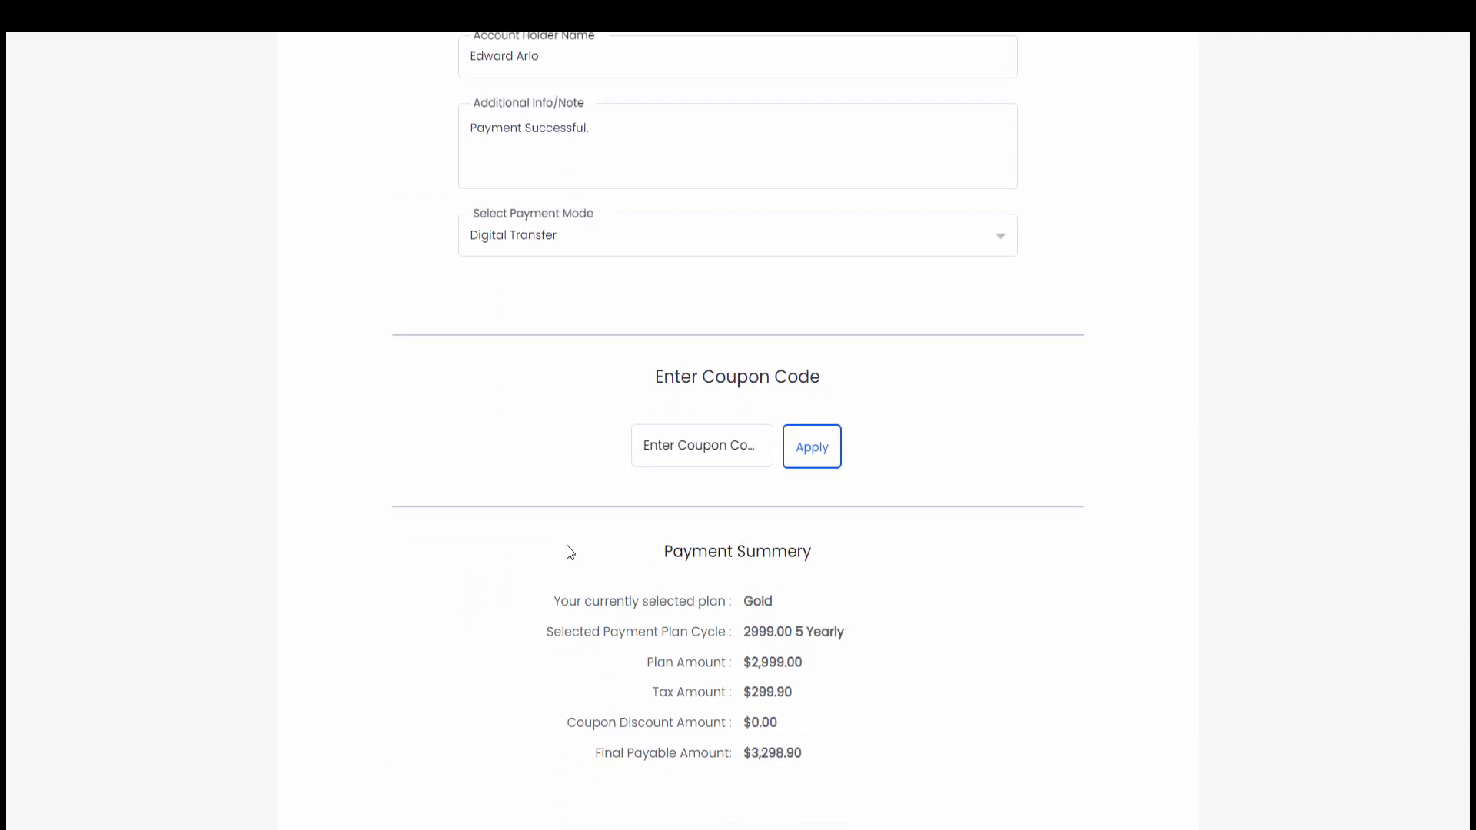
scroll(570, 552, "down", 2)
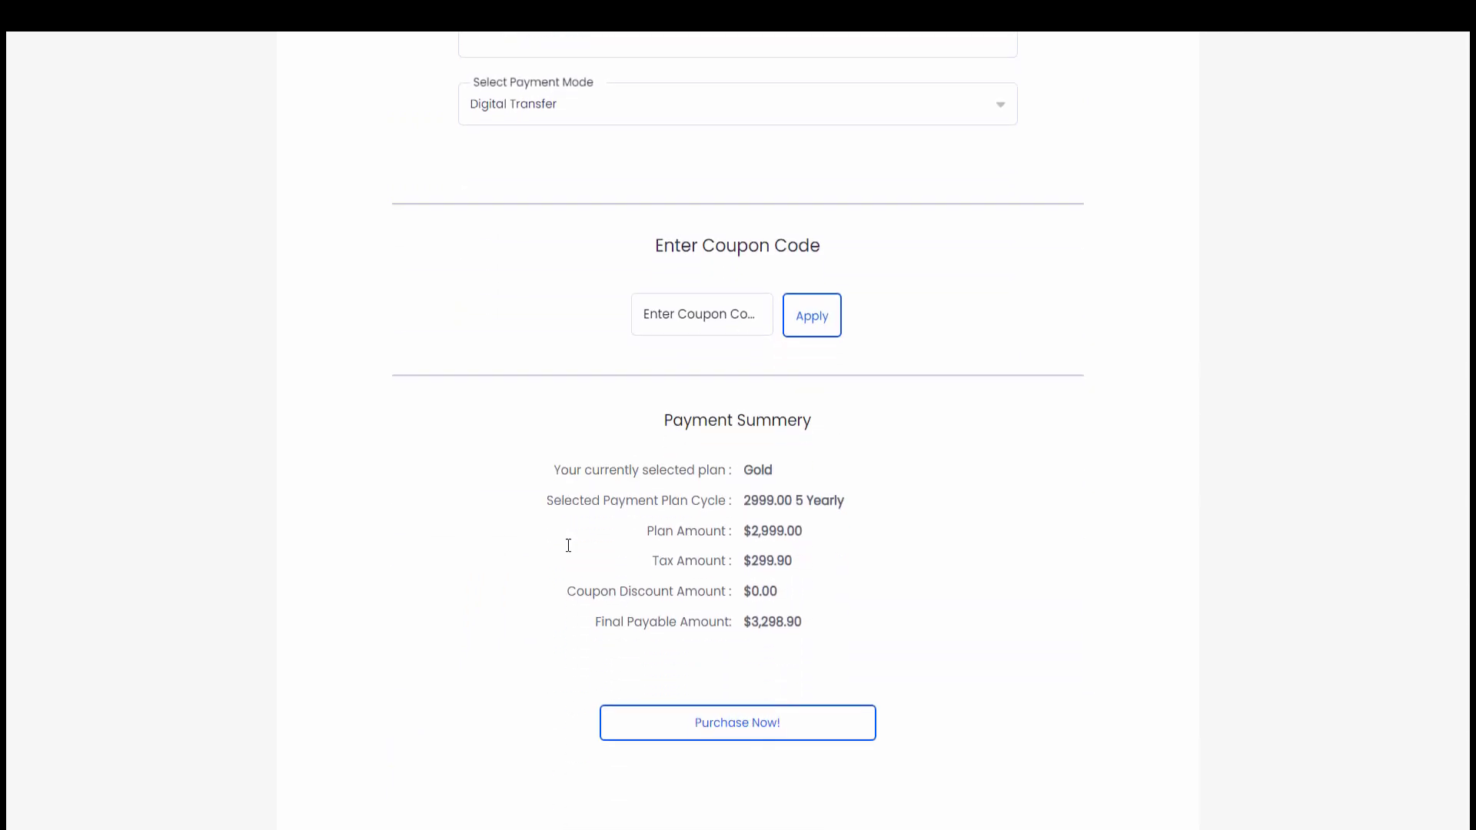
Purchase the Gold plan, approve its pending Bank Transfer payment in Payment History, and open Manage Members
left_click(811, 694)
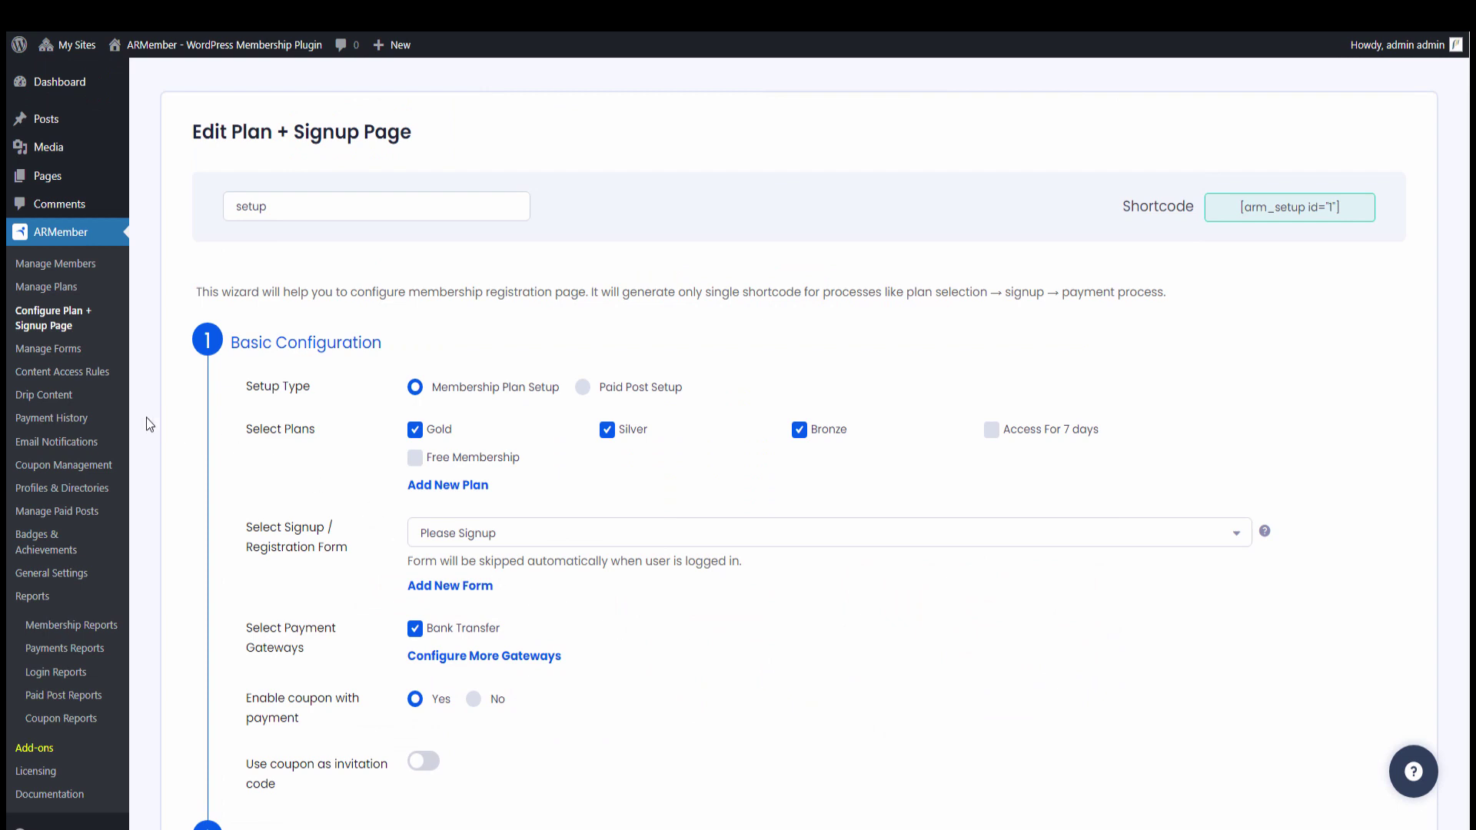
left_click(114, 420)
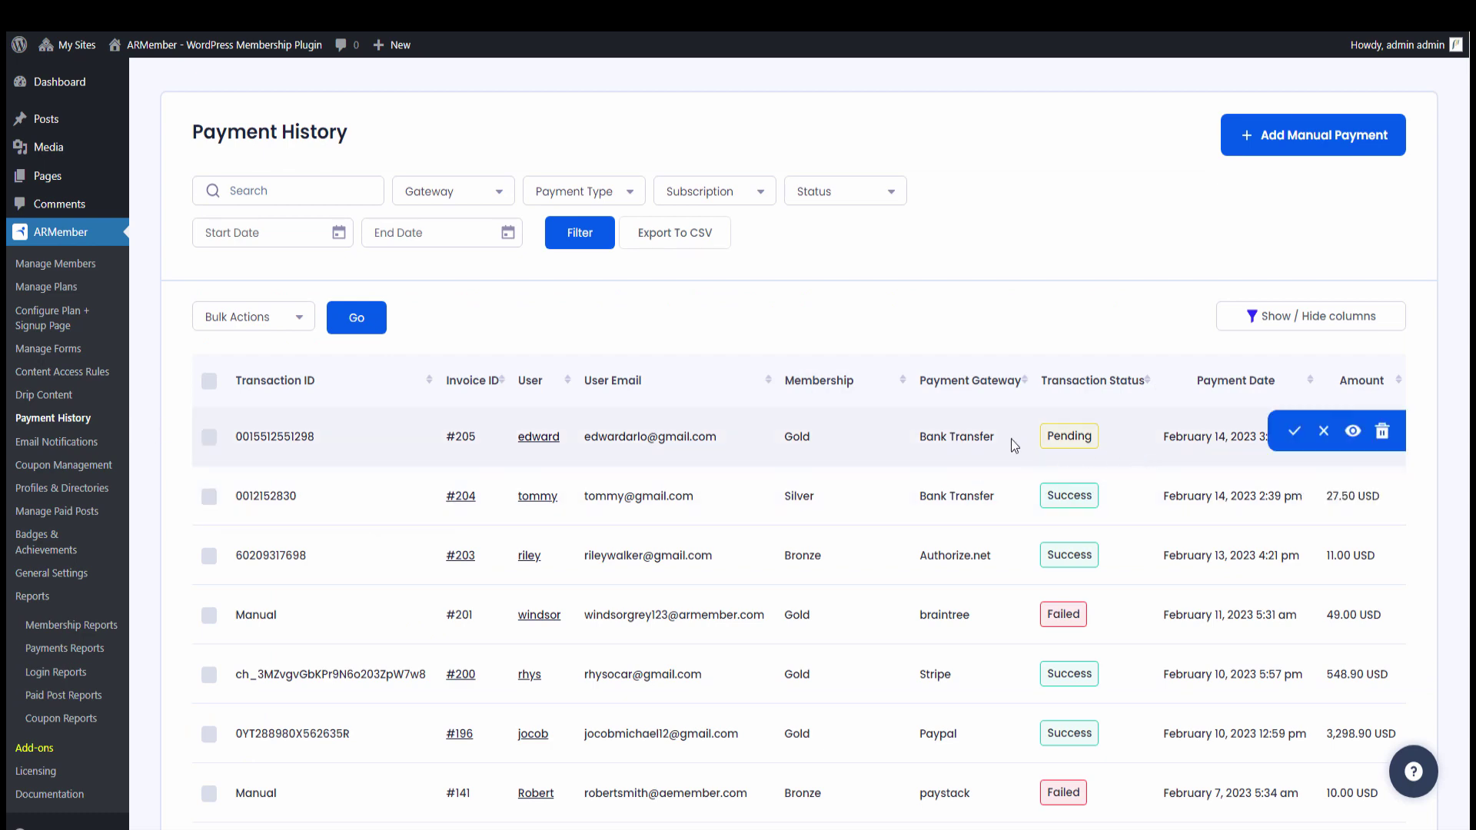
left_click(1292, 433)
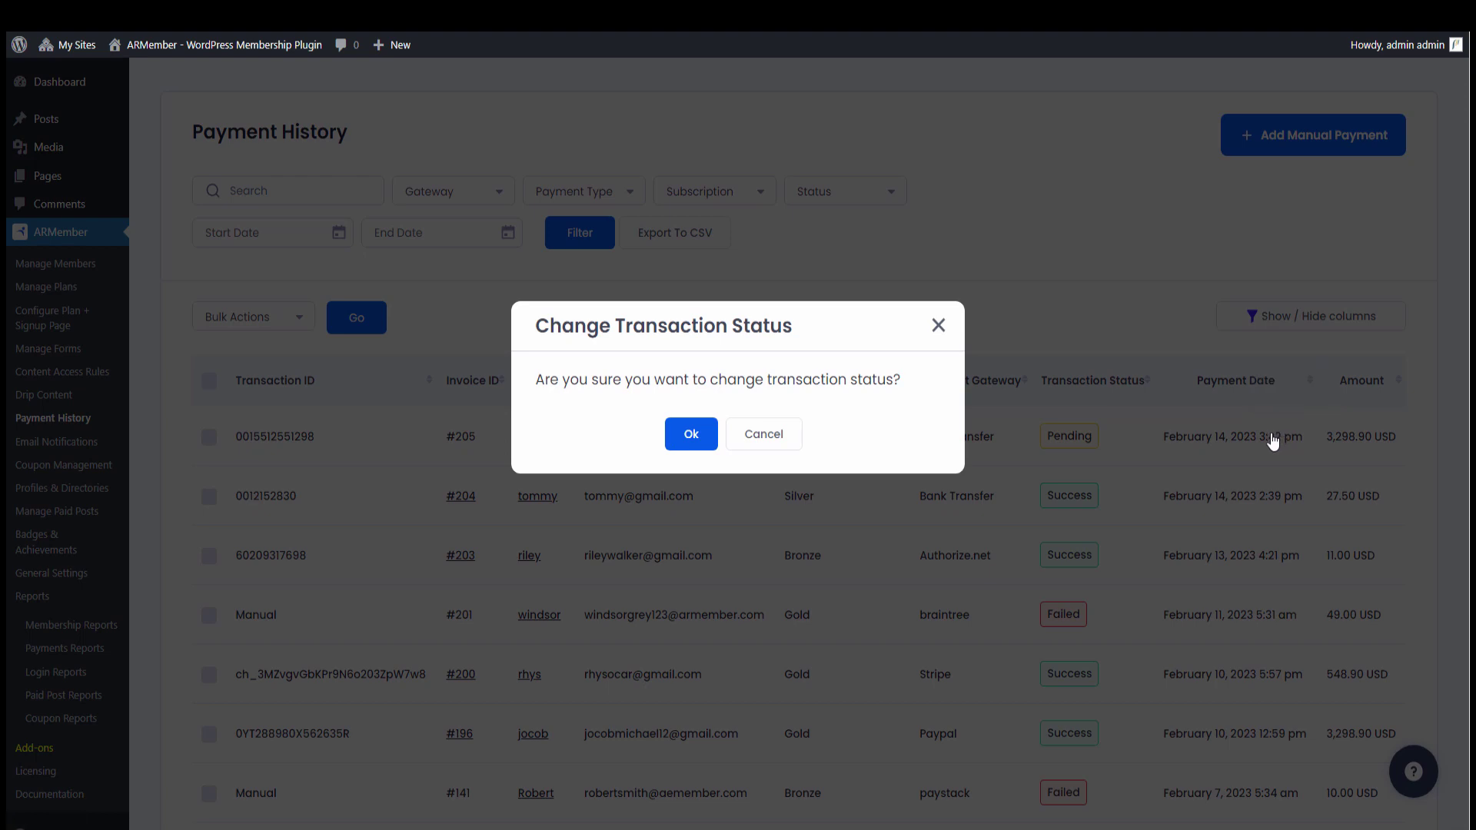
left_click(691, 435)
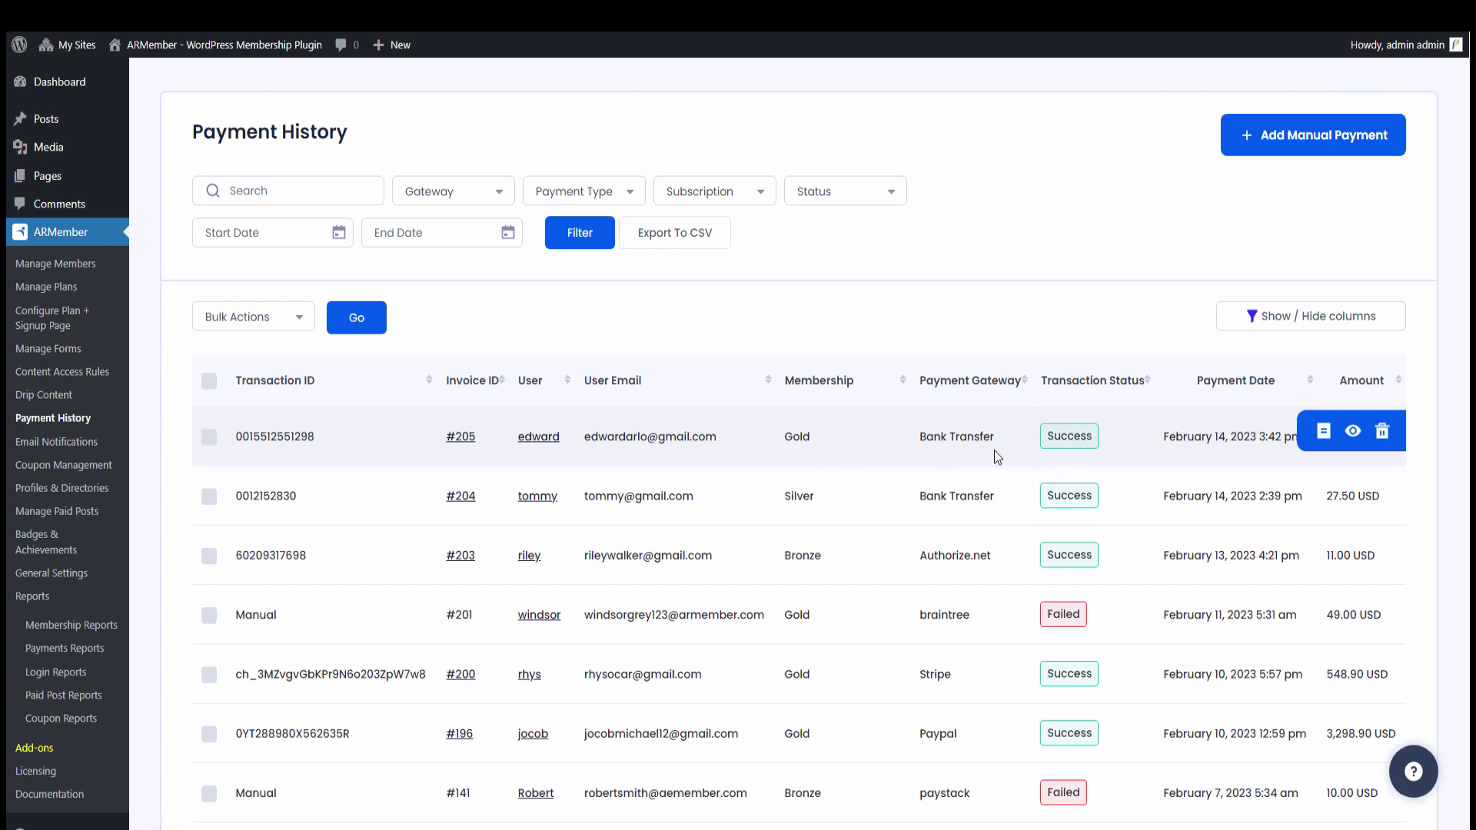
left_click(79, 265)
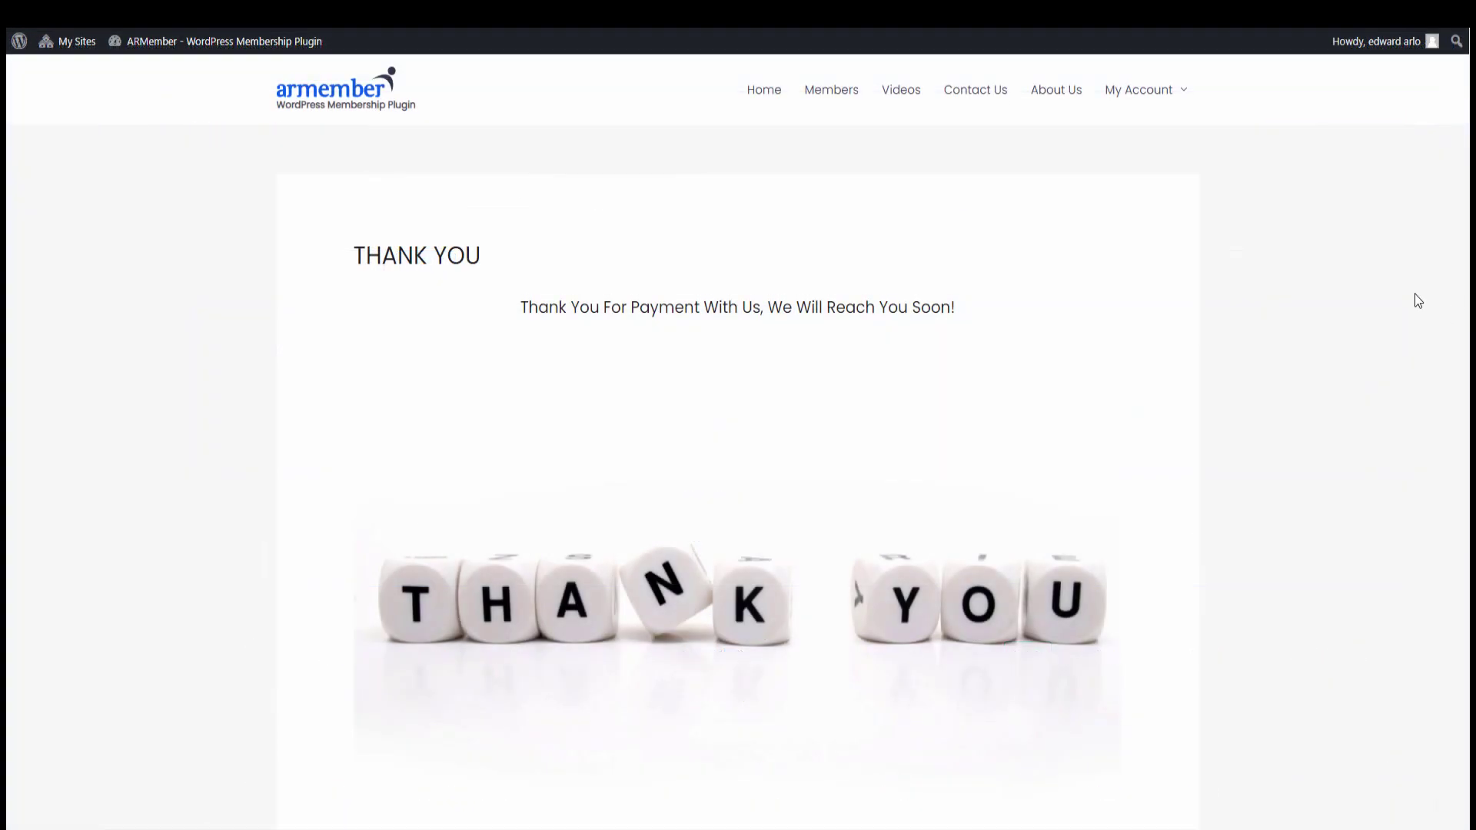
View the Gold membership in My Membership, then My Transactions showing the $3,298.90 Success payment
mouse_move(1143, 80)
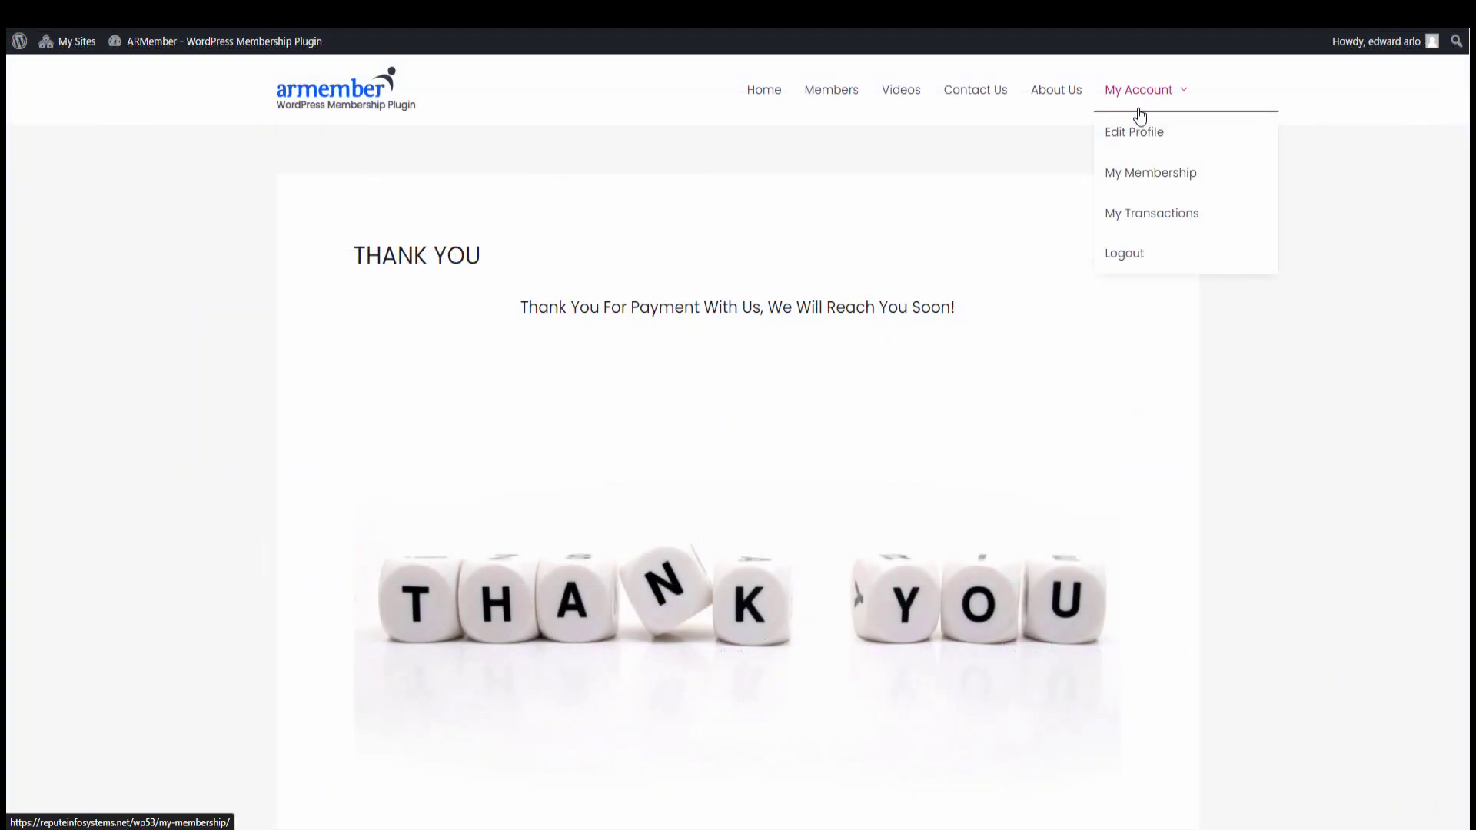
left_click(1140, 176)
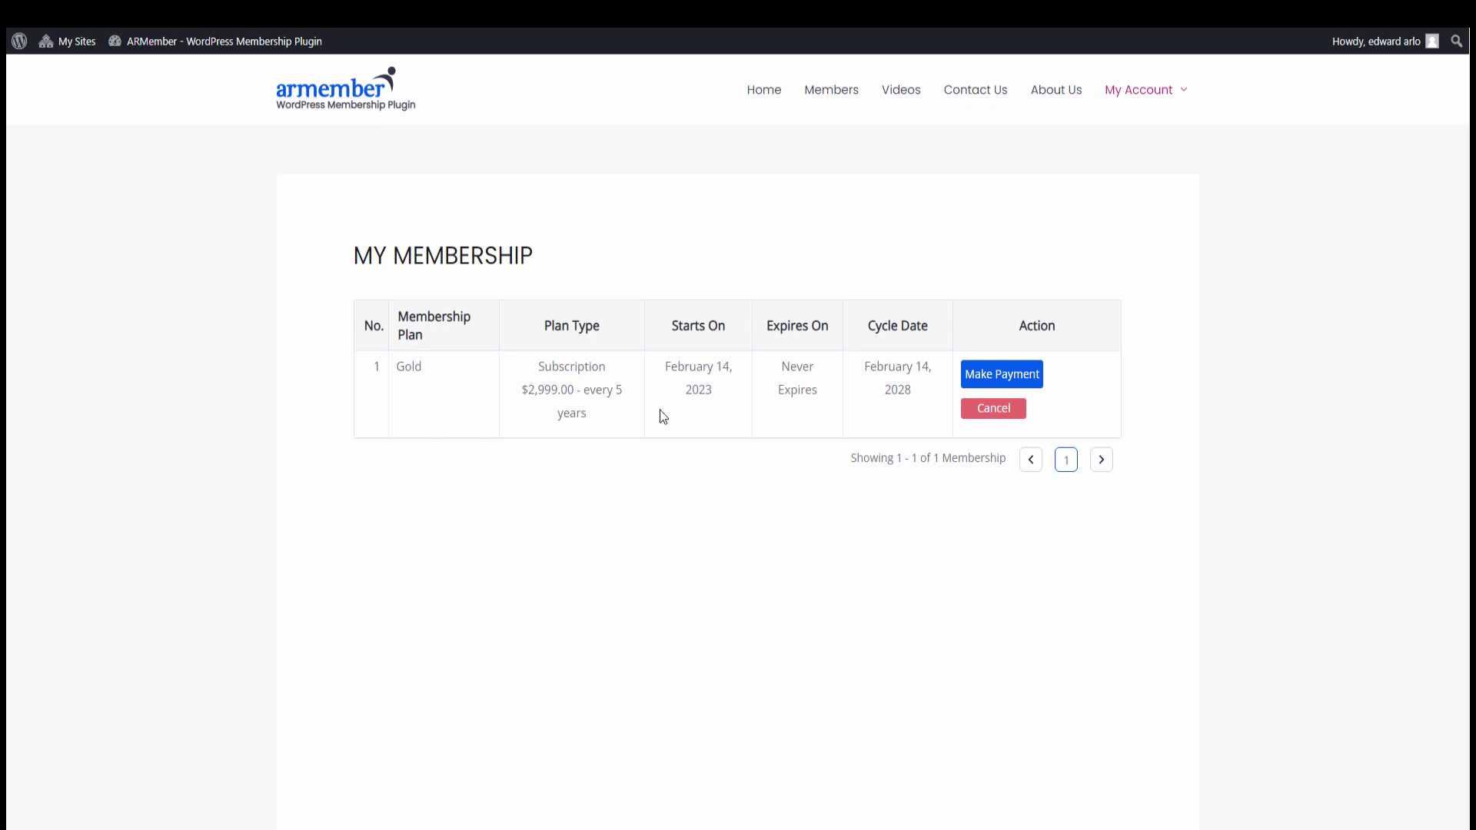
mouse_move(1119, 107)
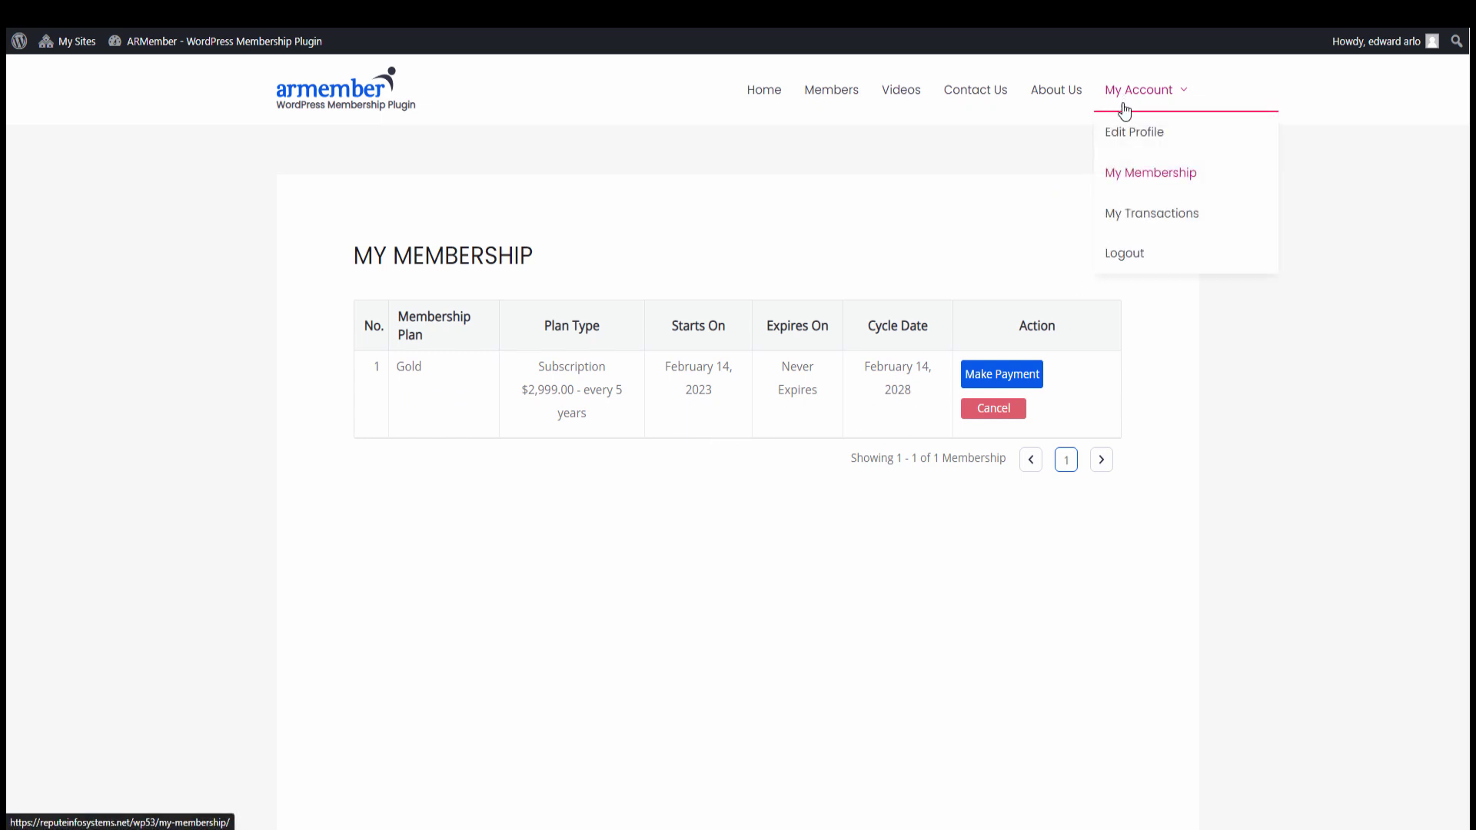
left_click(1126, 222)
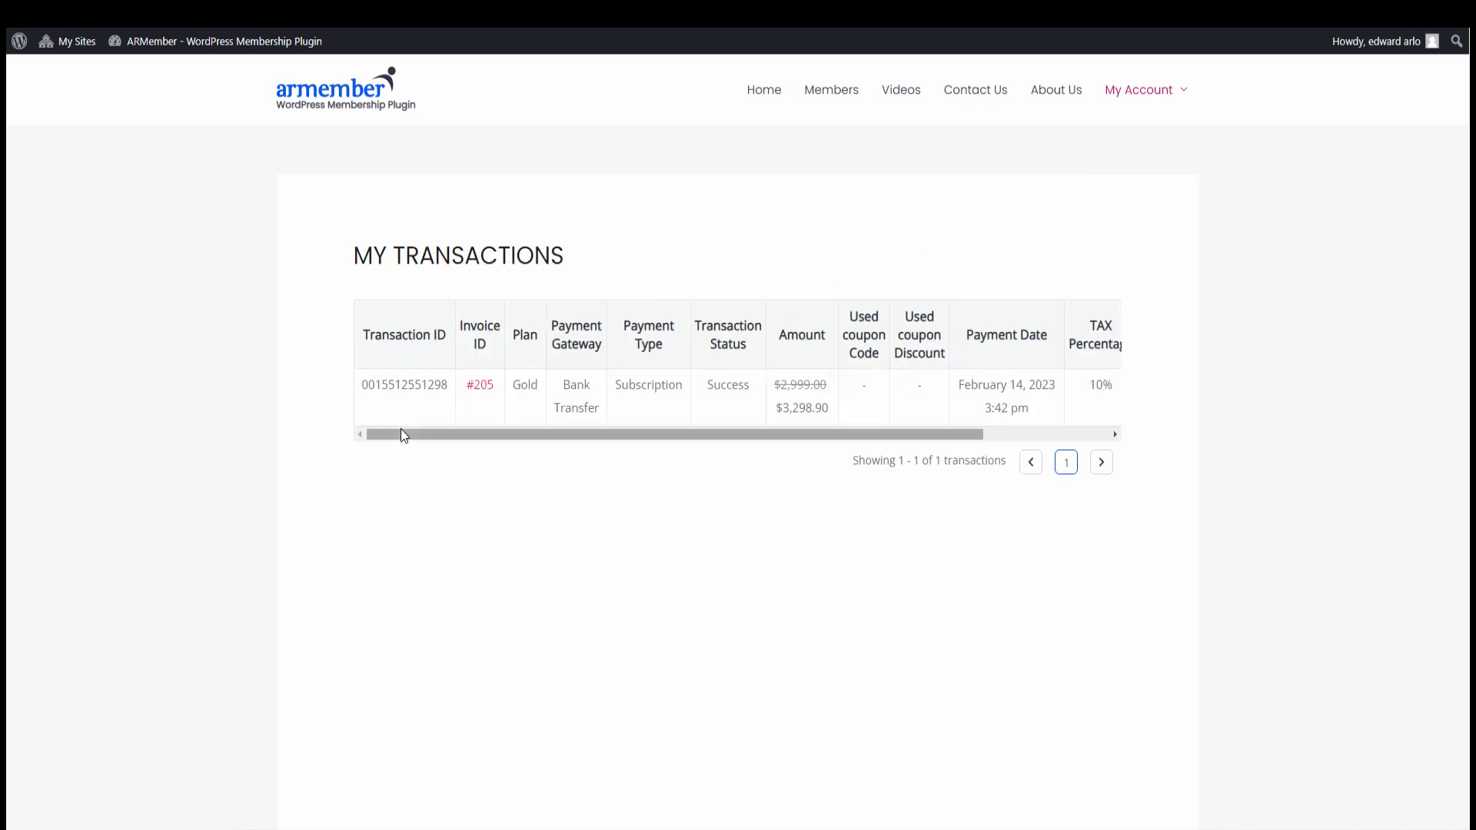
left_click_drag(400, 431, 543, 427)
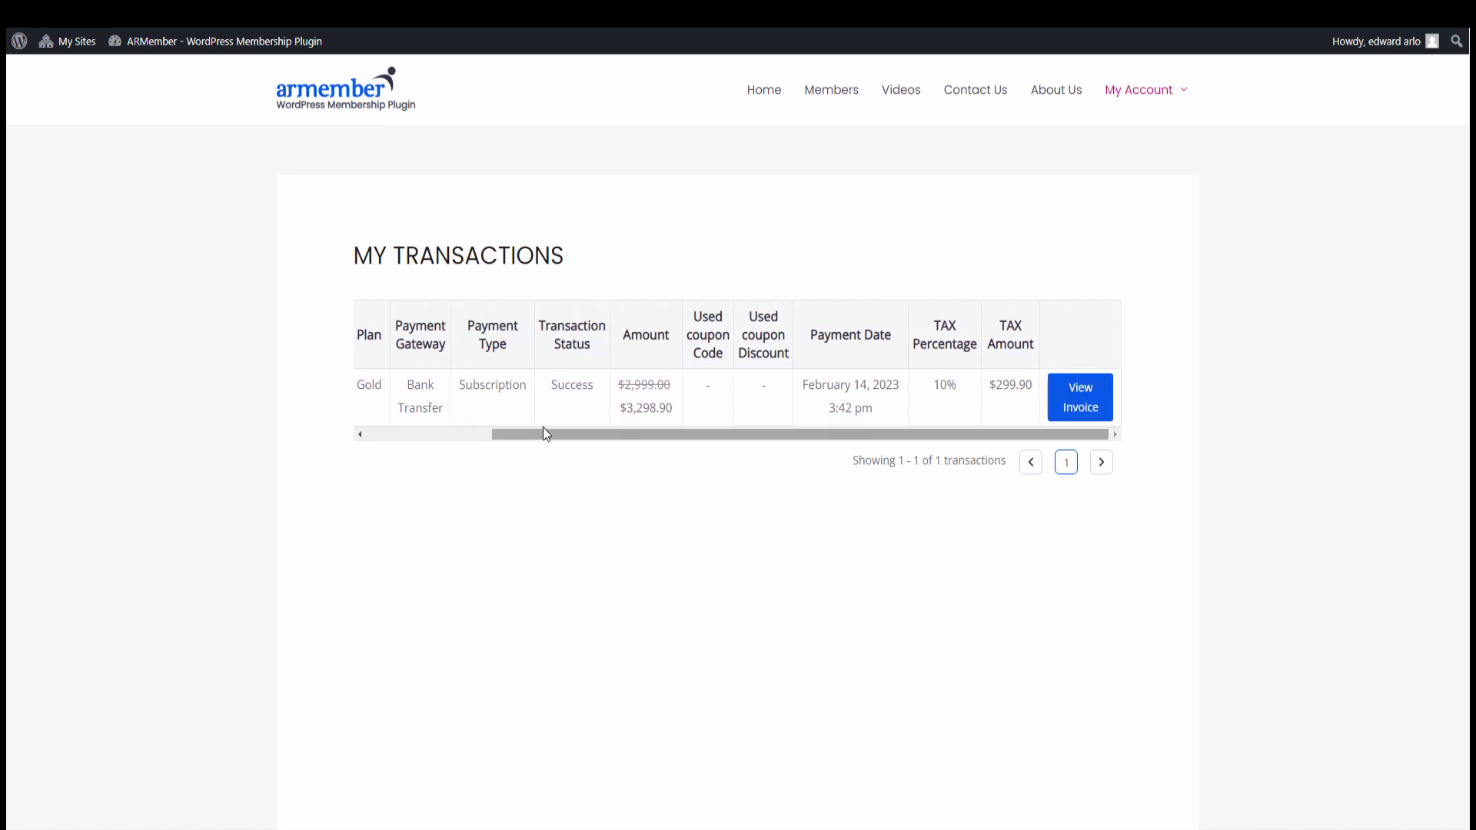
Open the Gold Bank Transfer payment's invoice, scroll through its details, and close it
left_click(1092, 407)
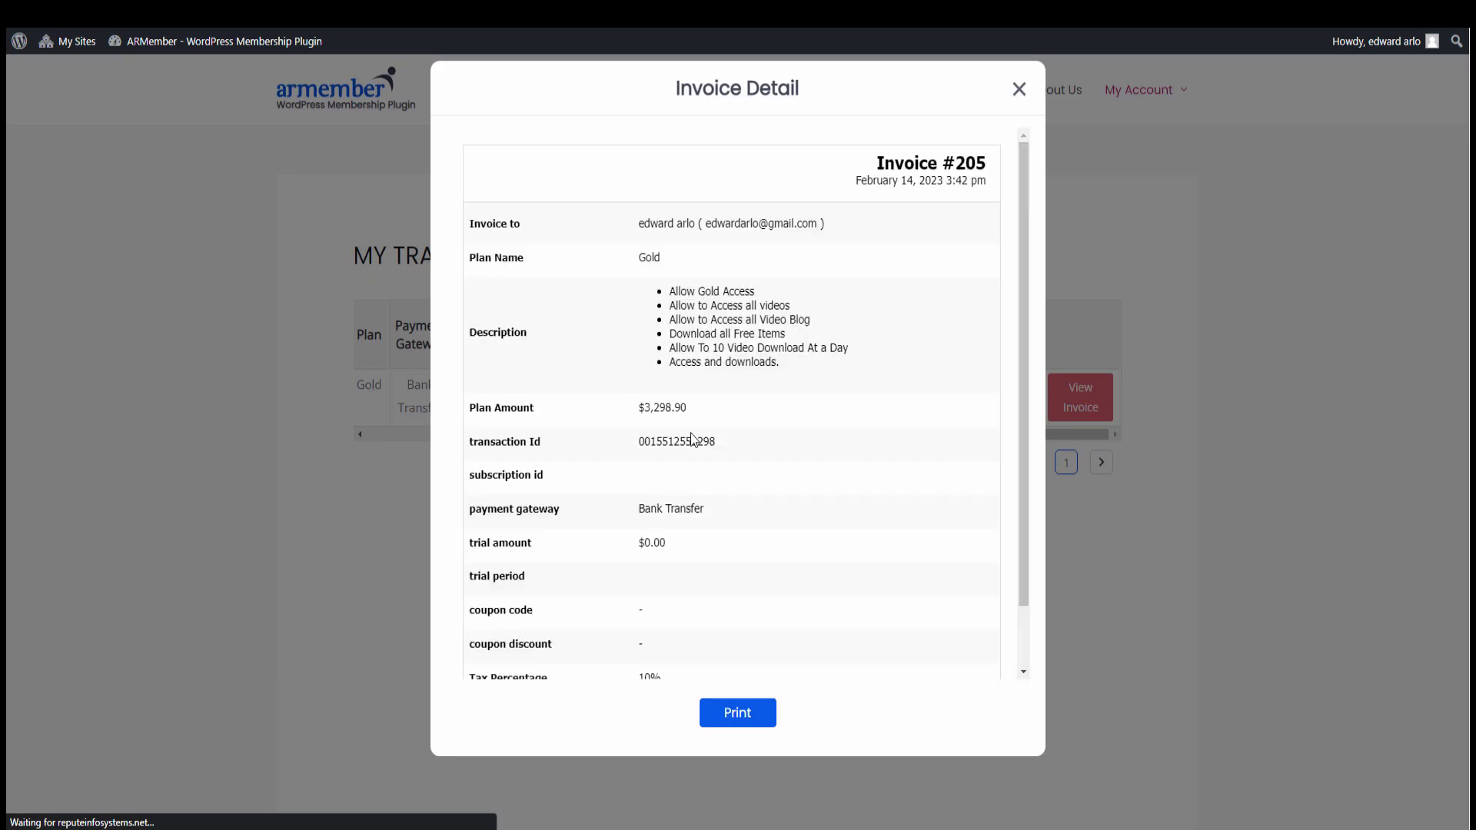
scroll(694, 440, "down", 2)
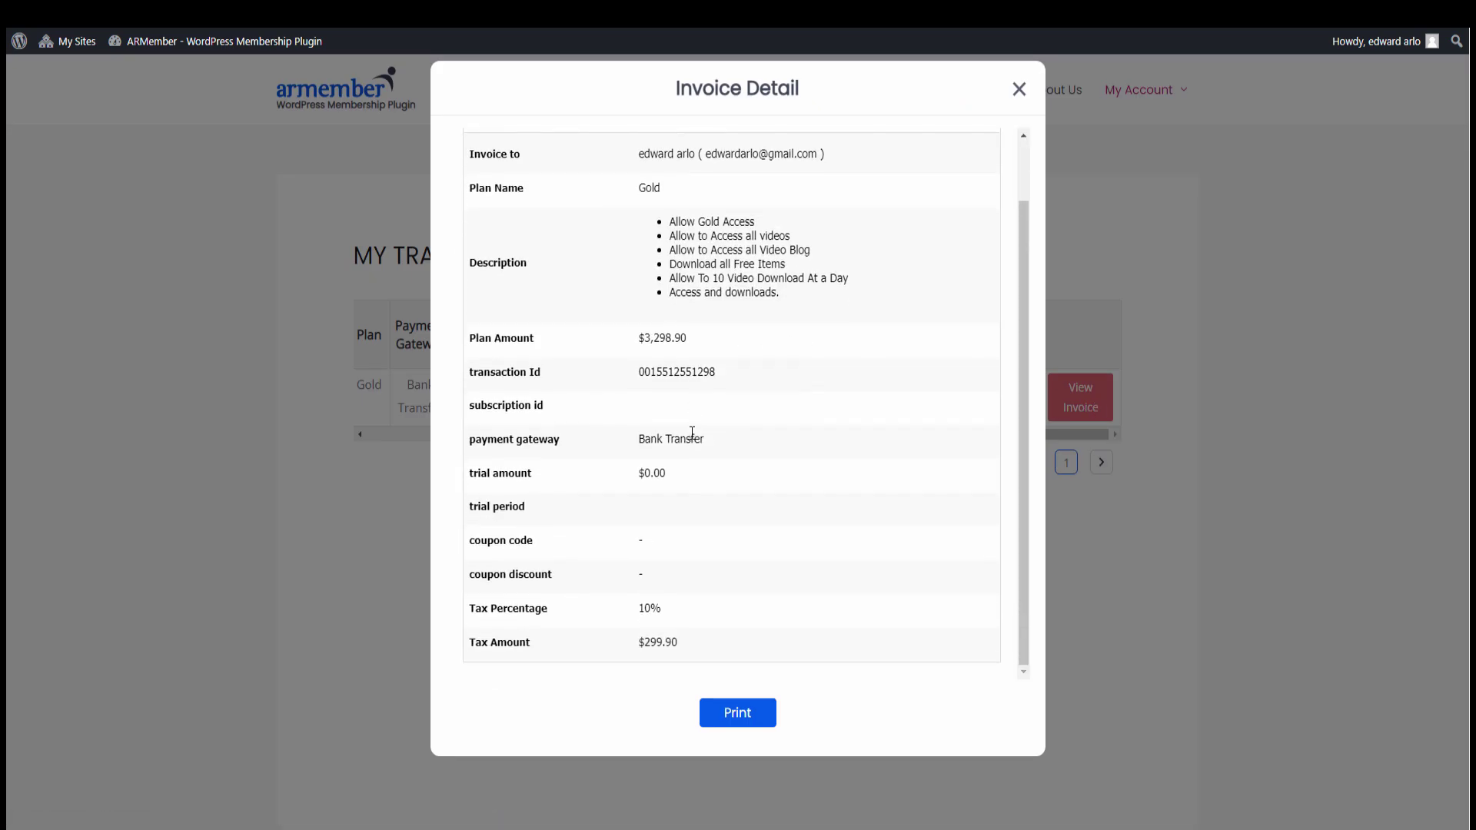
scroll(694, 440, "up", 2)
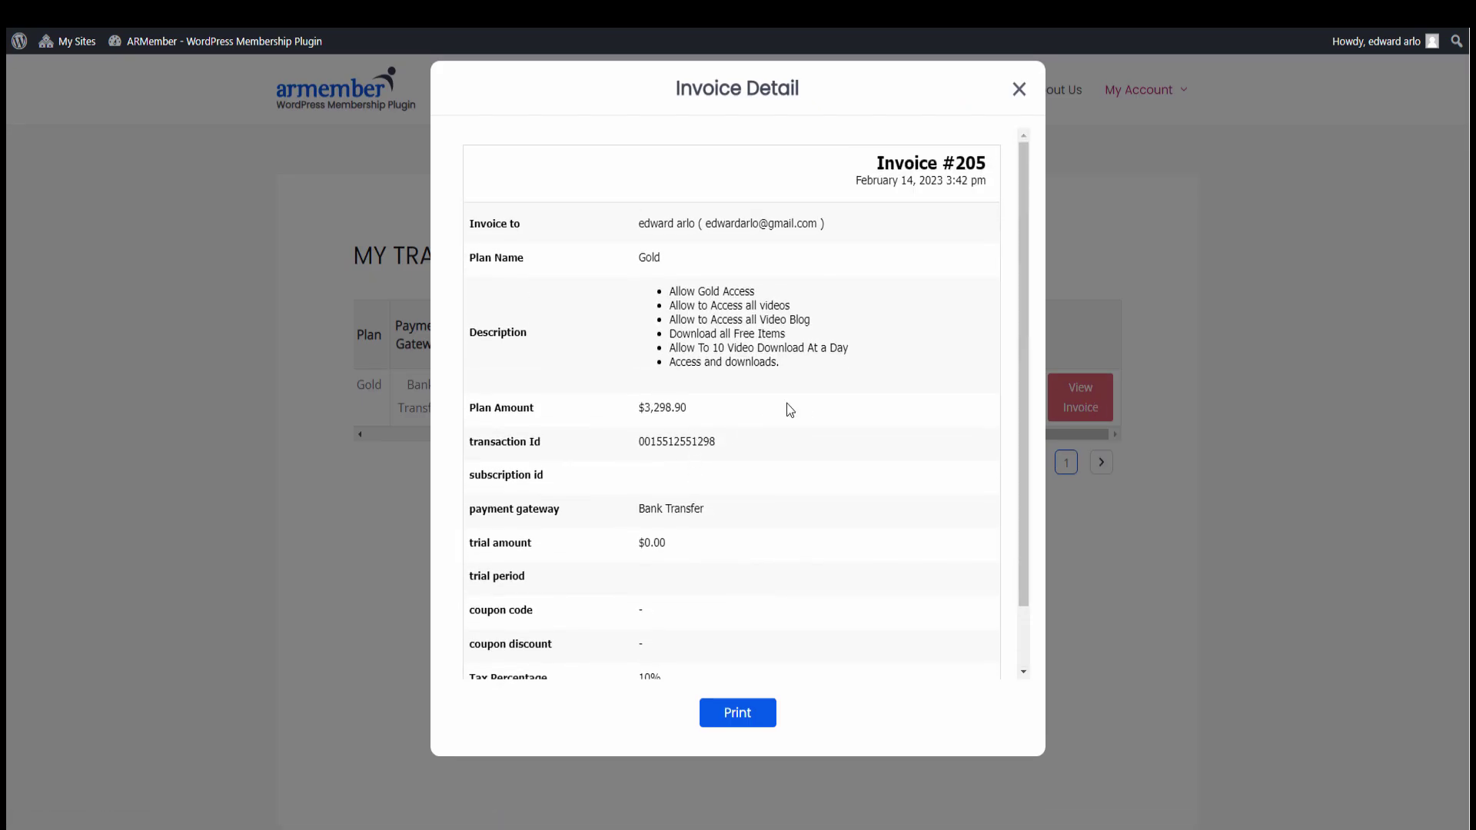
left_click(1080, 173)
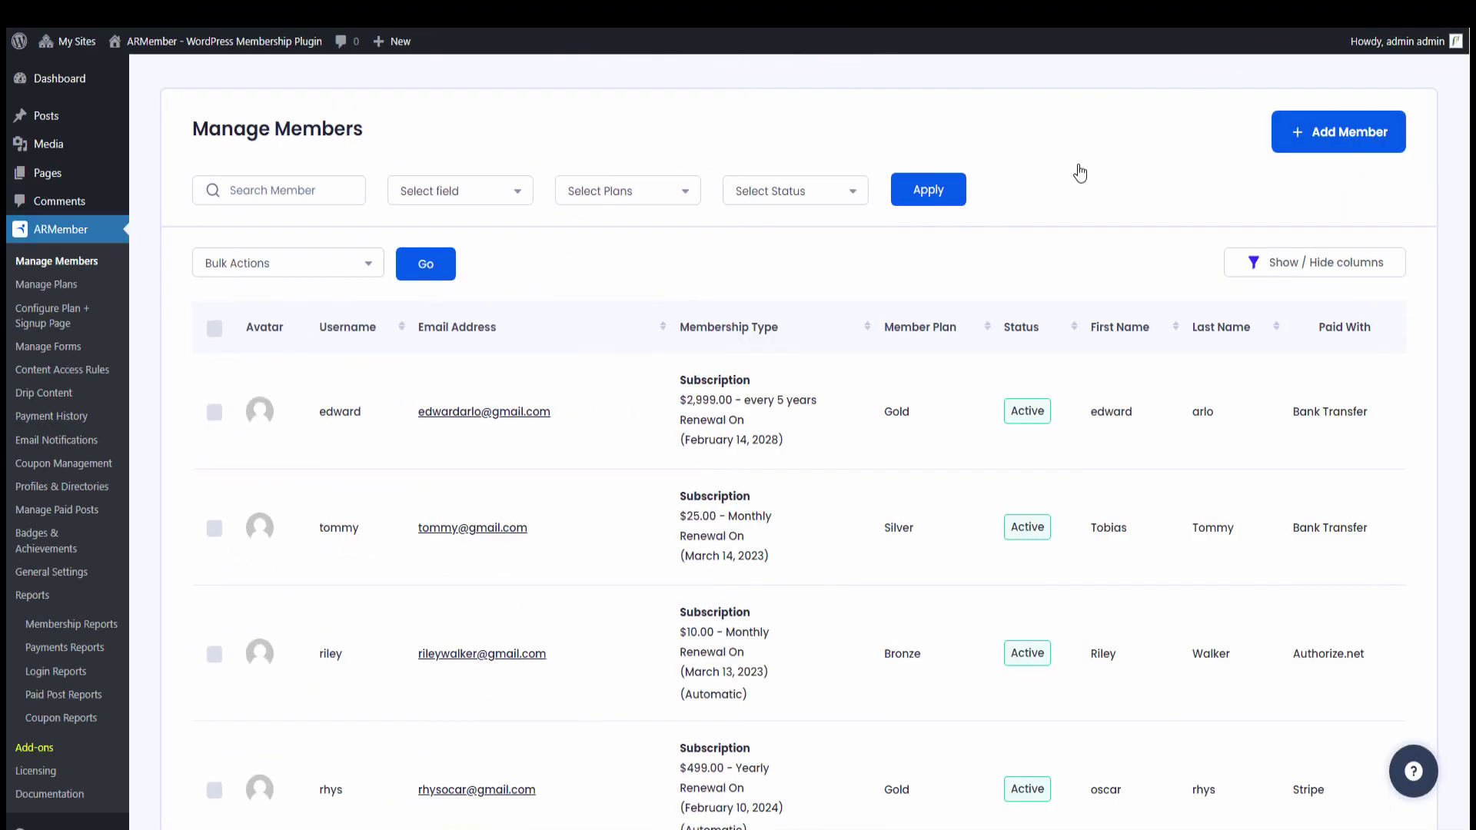
Switch on Bank Transfer logging in General Settings' Debug Log Settings
left_click(104, 575)
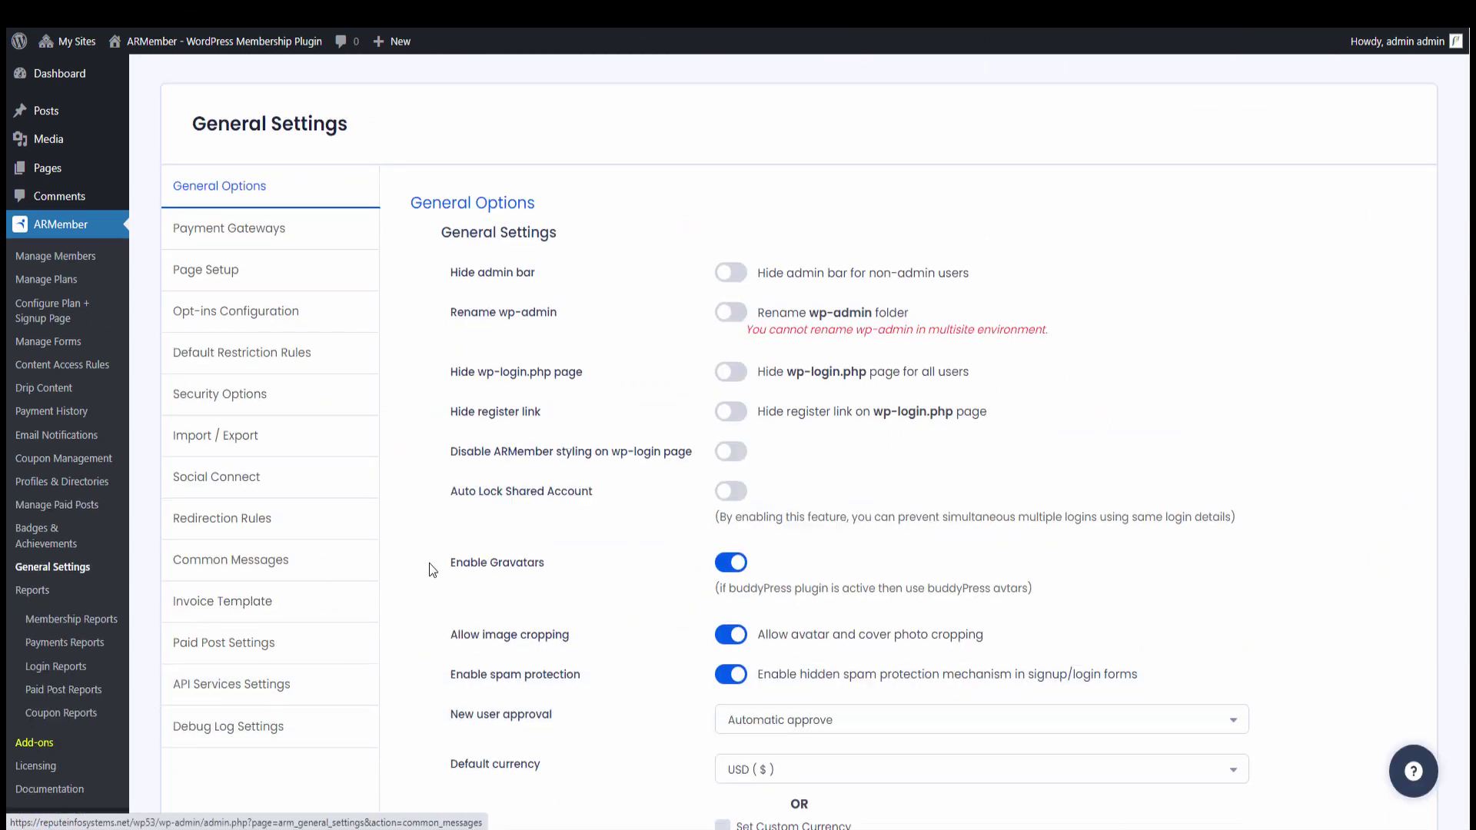
scroll(332, 522, "down", 3)
scroll(332, 523, "down", 3)
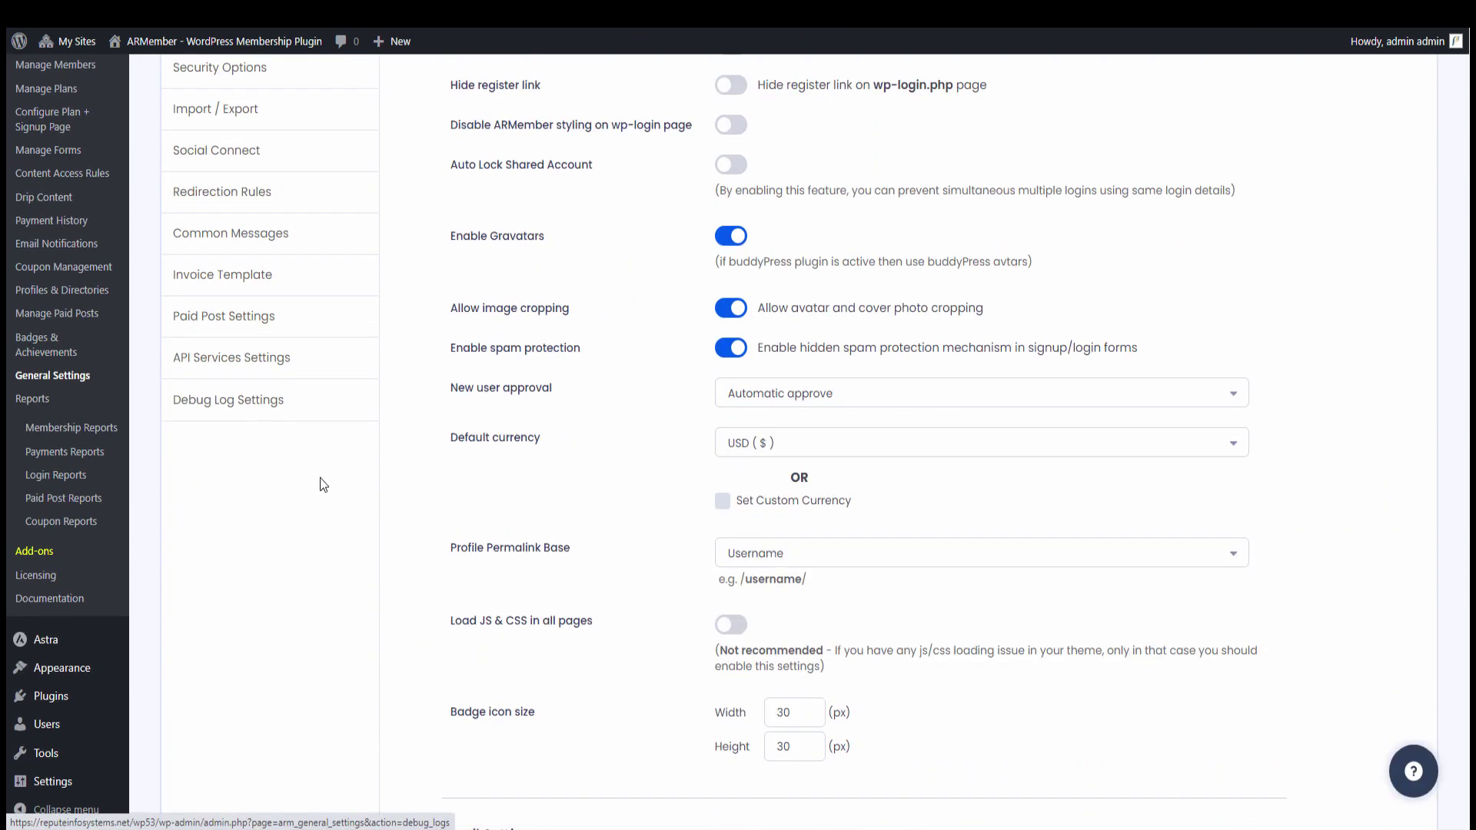
left_click(302, 416)
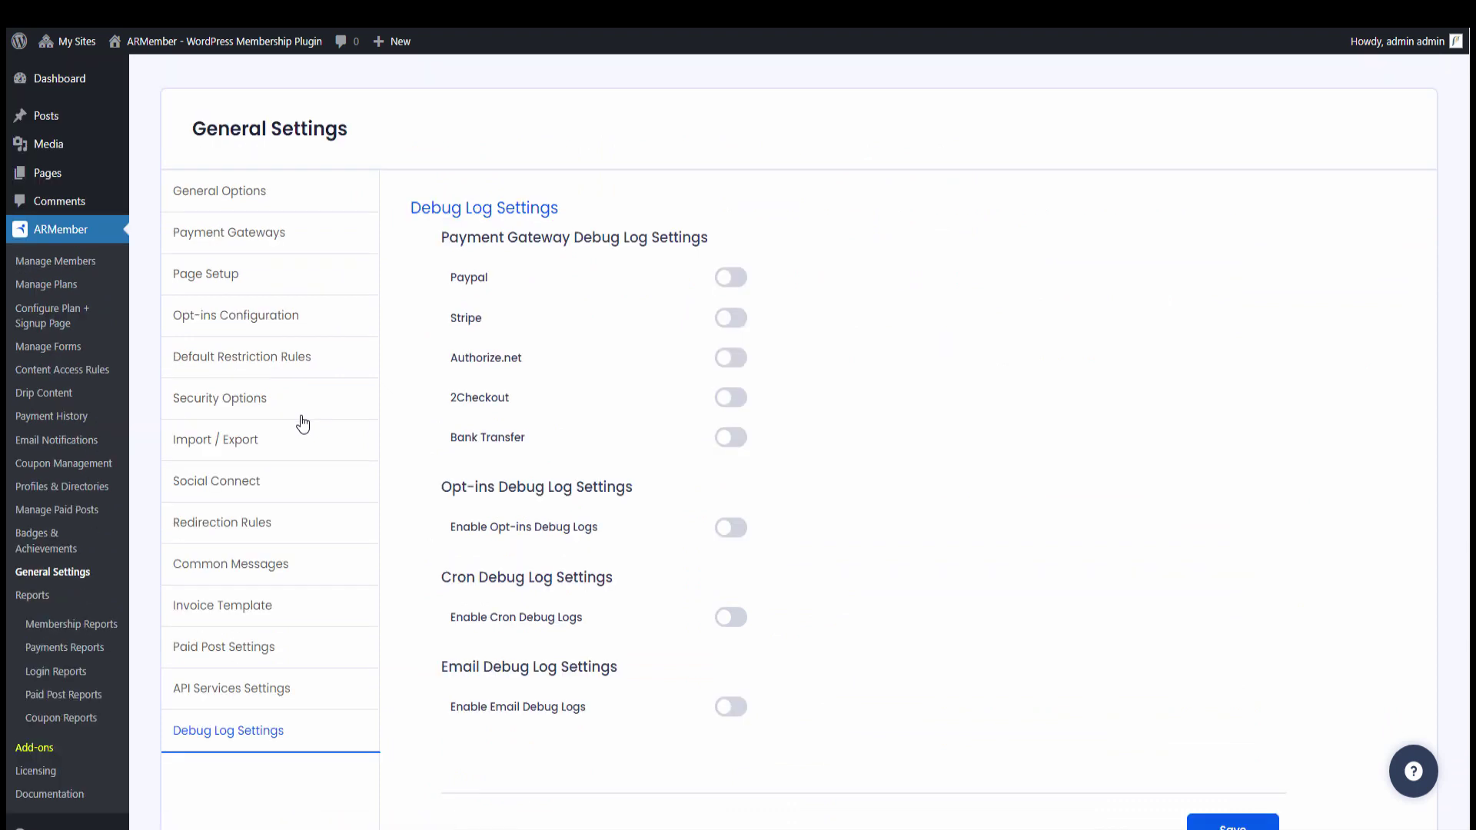
left_click(727, 439)
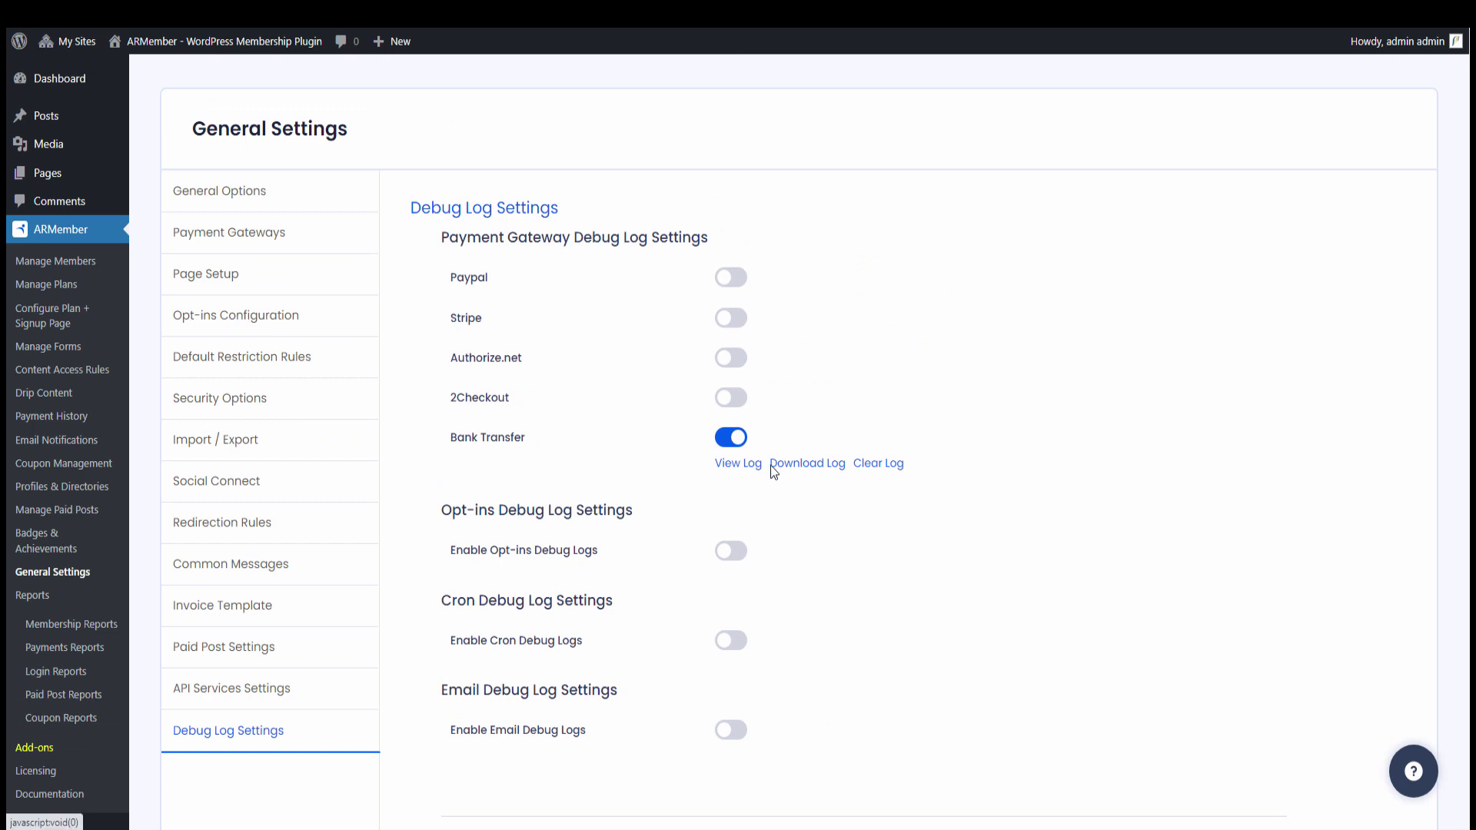
Clear the existing Bank Transfer debug logs and confirm the deletion
left_click(805, 468)
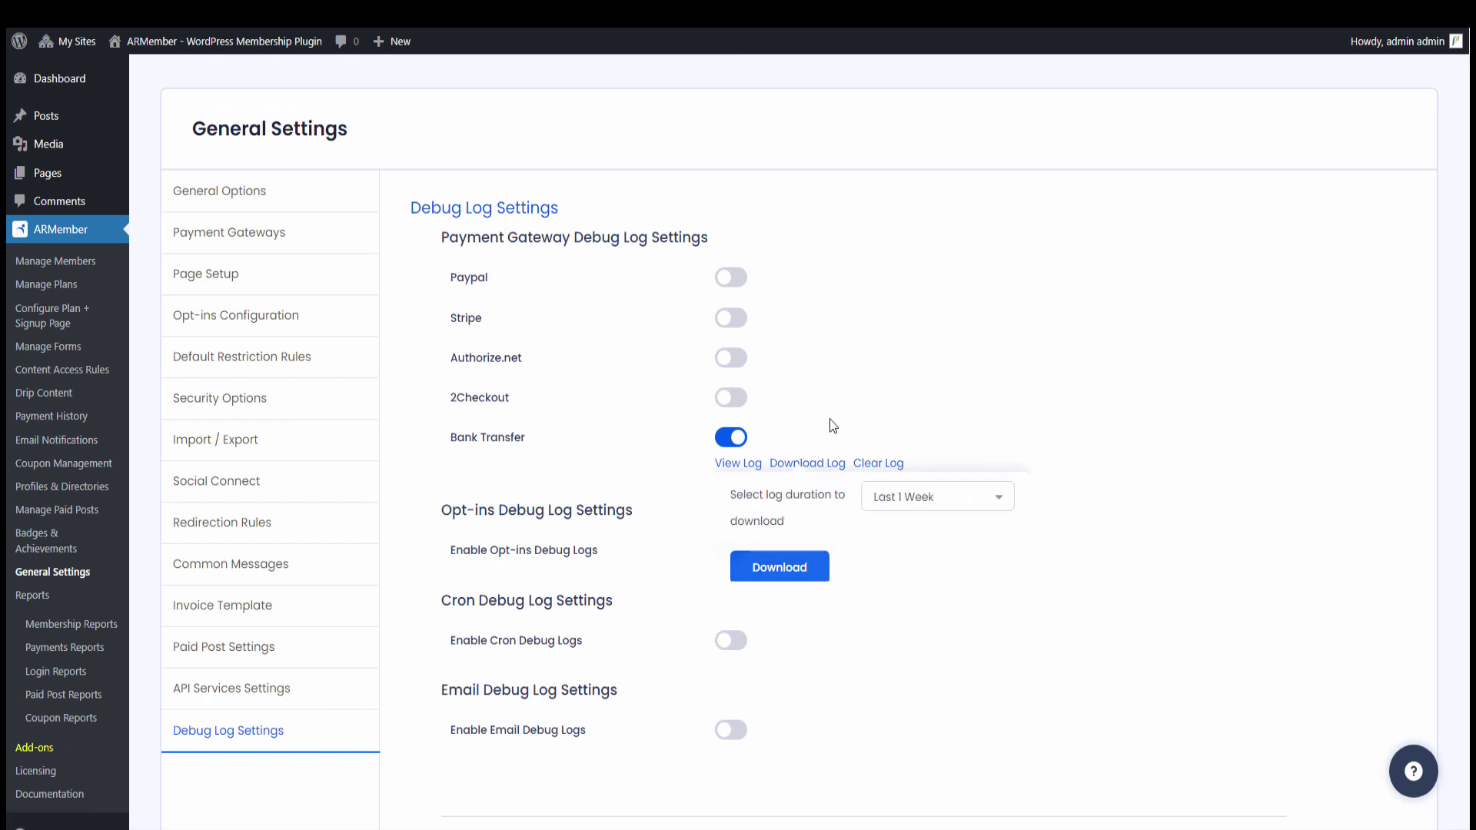
left_click(851, 450)
left_click(864, 463)
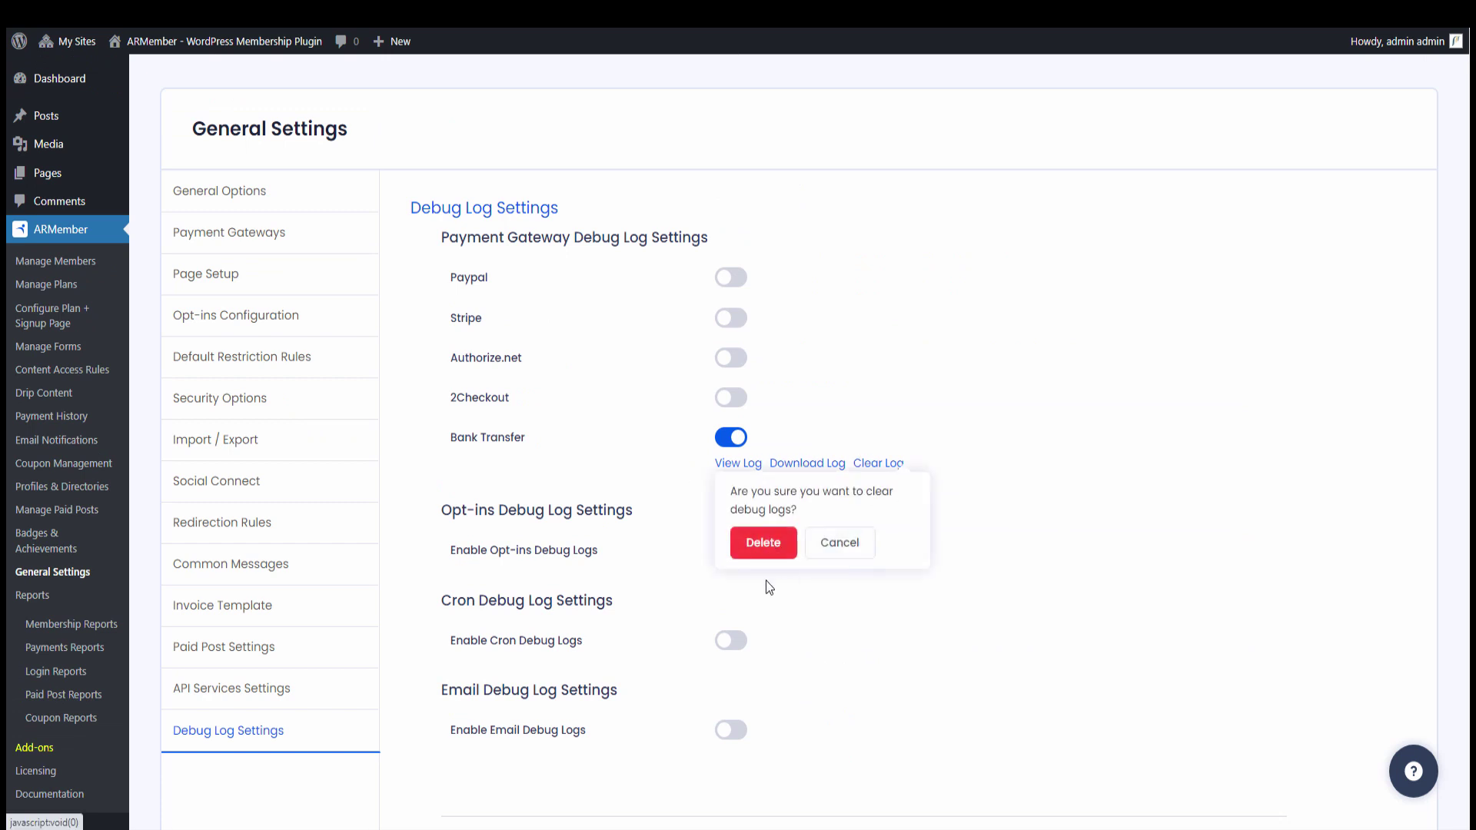
left_click(766, 552)
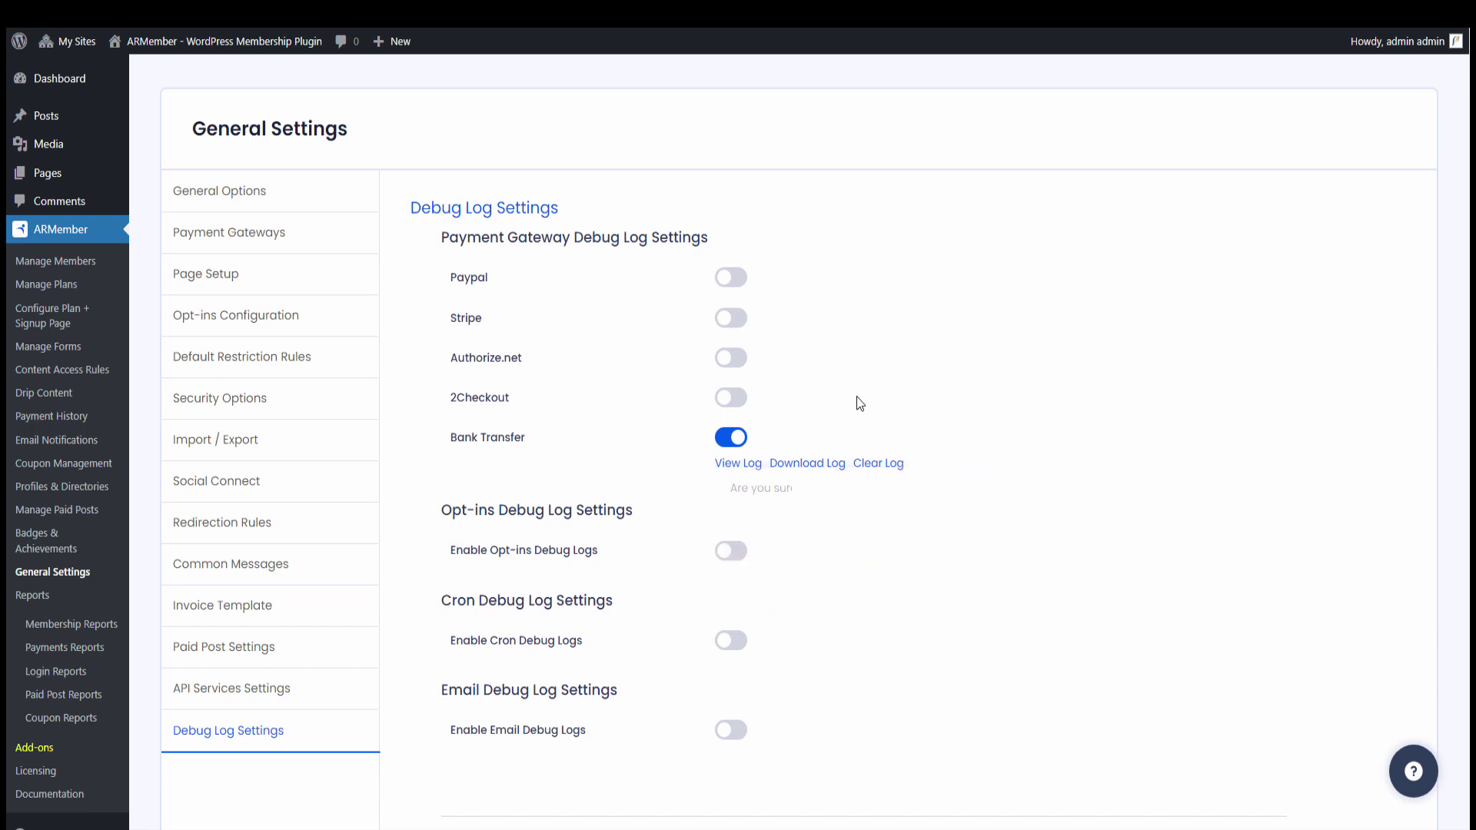